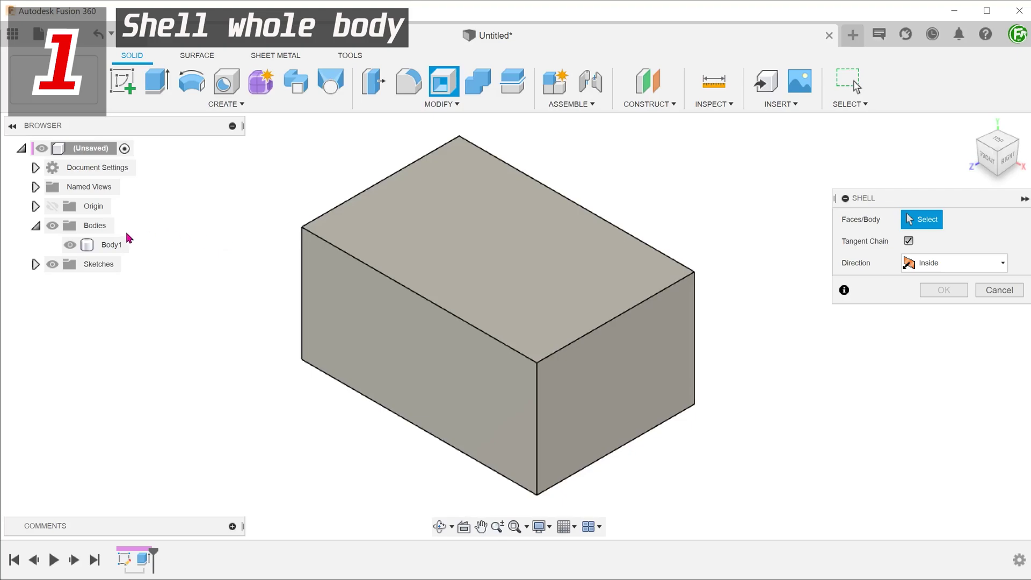
Shell the whole box body toward the inside with a 5 mm wall thickness, leaving every face closed
left_click(112, 246)
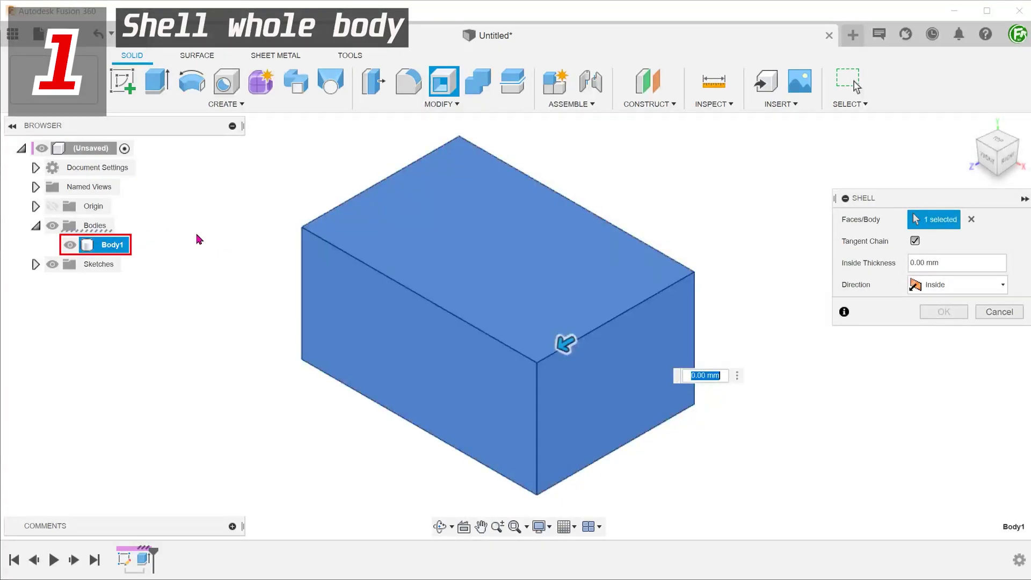
left_click(972, 220)
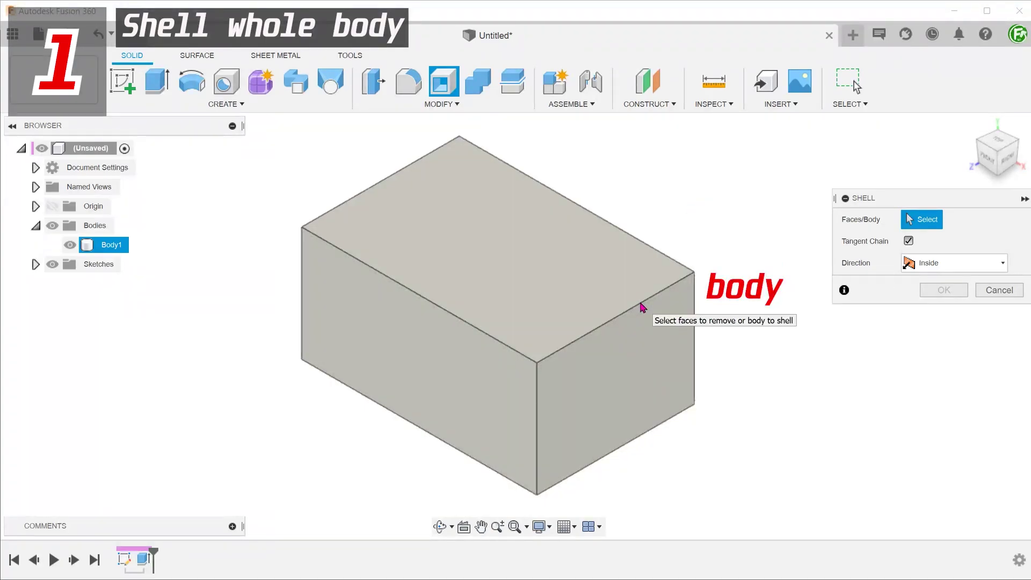
left_click(642, 306)
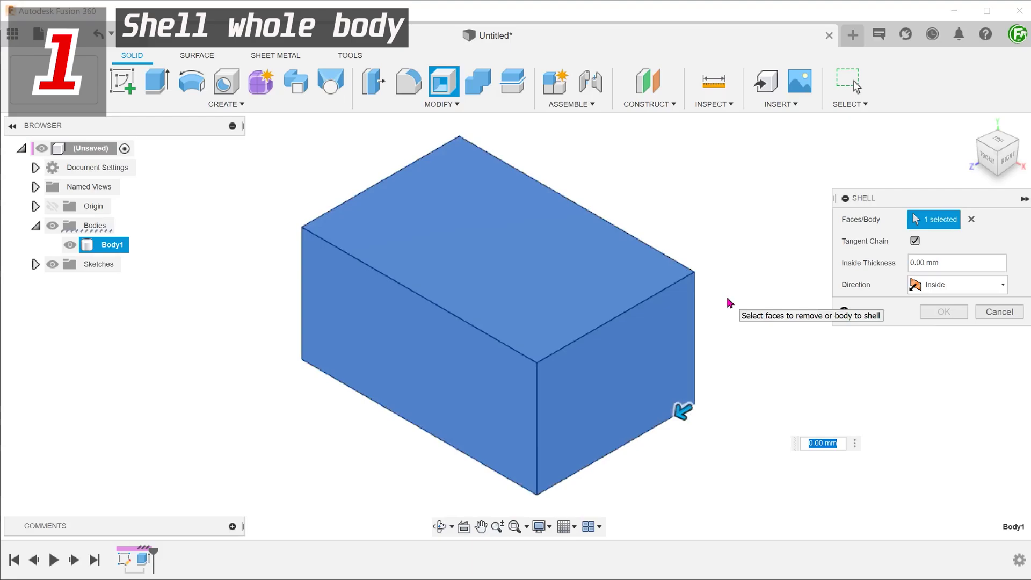
type("5")
left_click(943, 311)
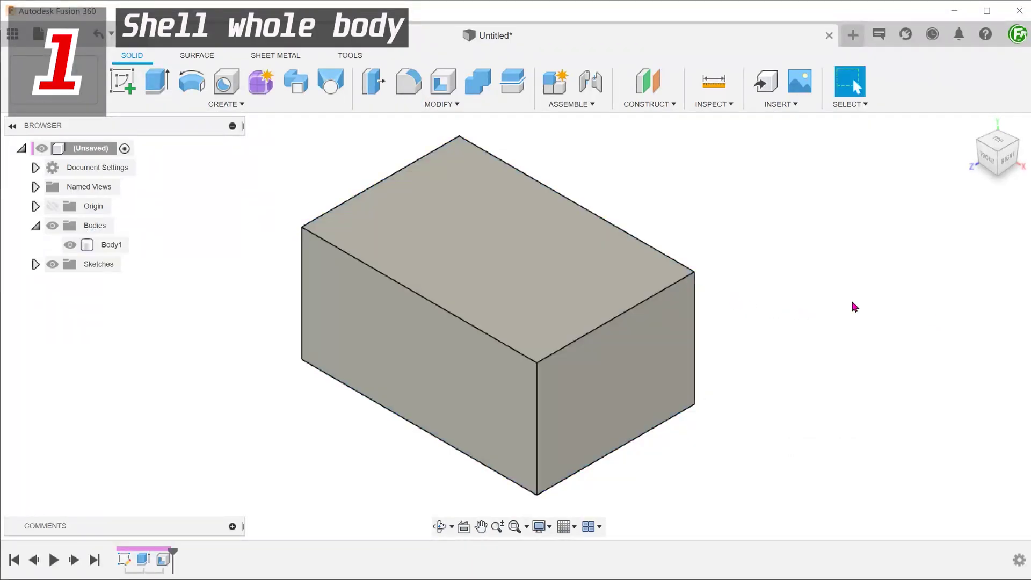
Cut a section analysis through the shelled box to examine its hollow interior
left_click(713, 105)
left_click(742, 251)
left_click(456, 352)
left_click_drag(403, 373, 473, 312)
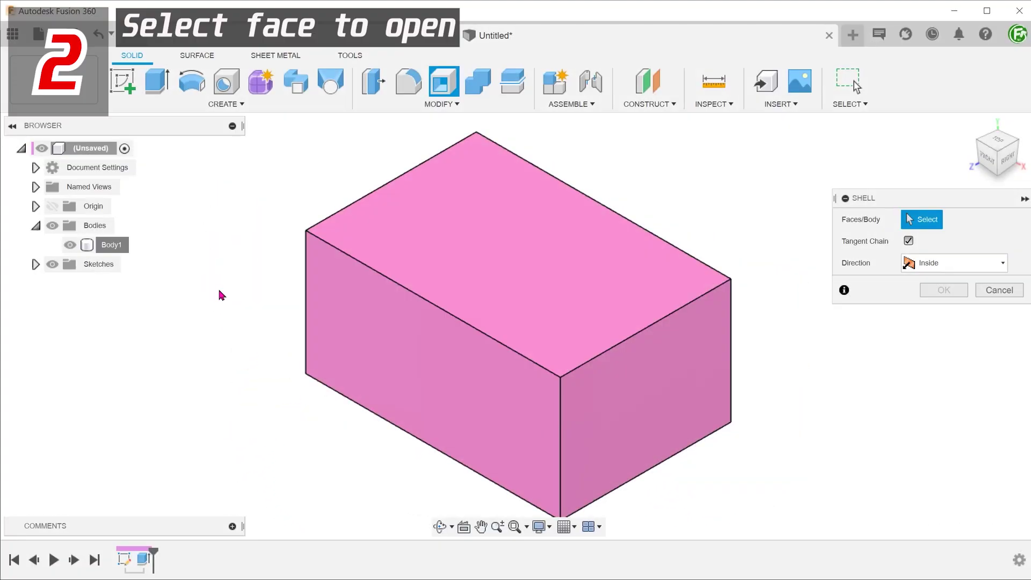
Shell the pink box 3 mm toward the inside with its top, right, front and back faces opened
left_click(476, 249)
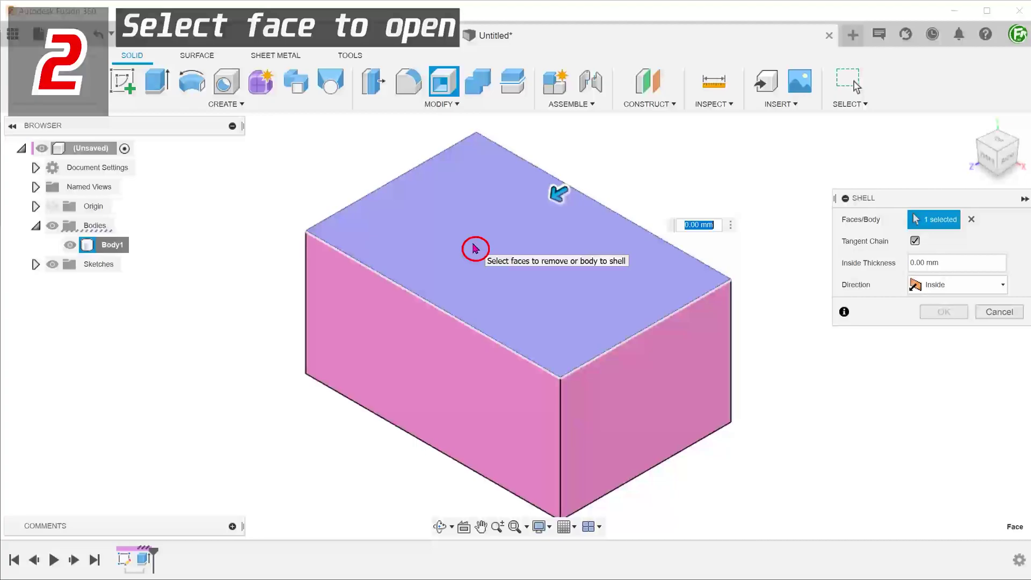
type("3")
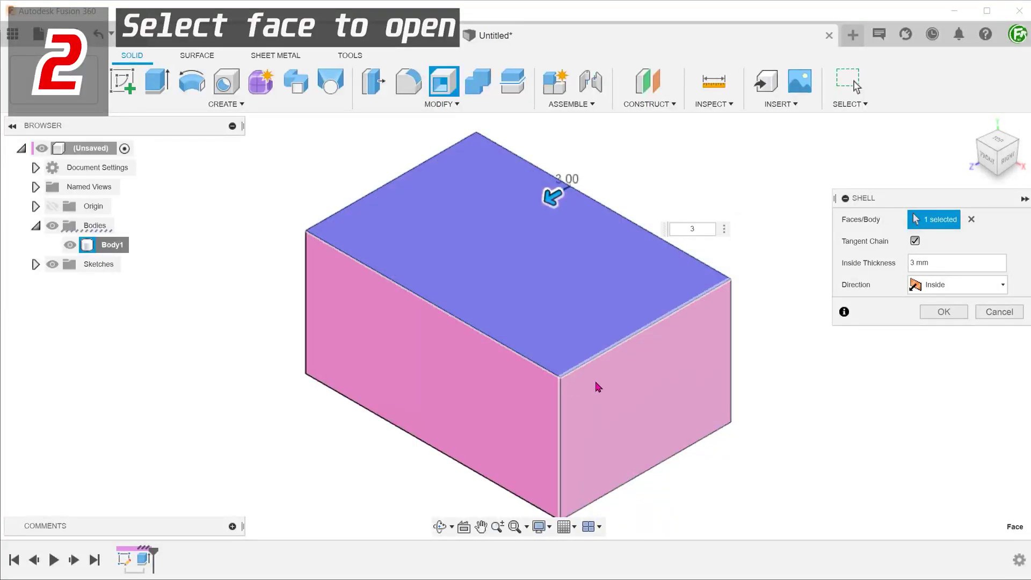
left_click(623, 390)
left_click(500, 389)
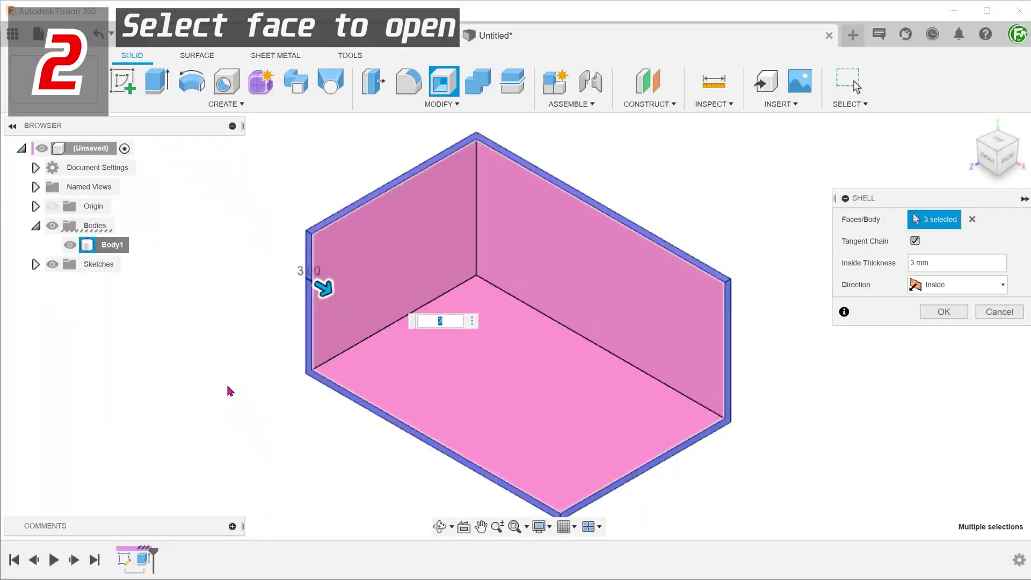
middle_click_drag(227, 386, 336, 414, "shift")
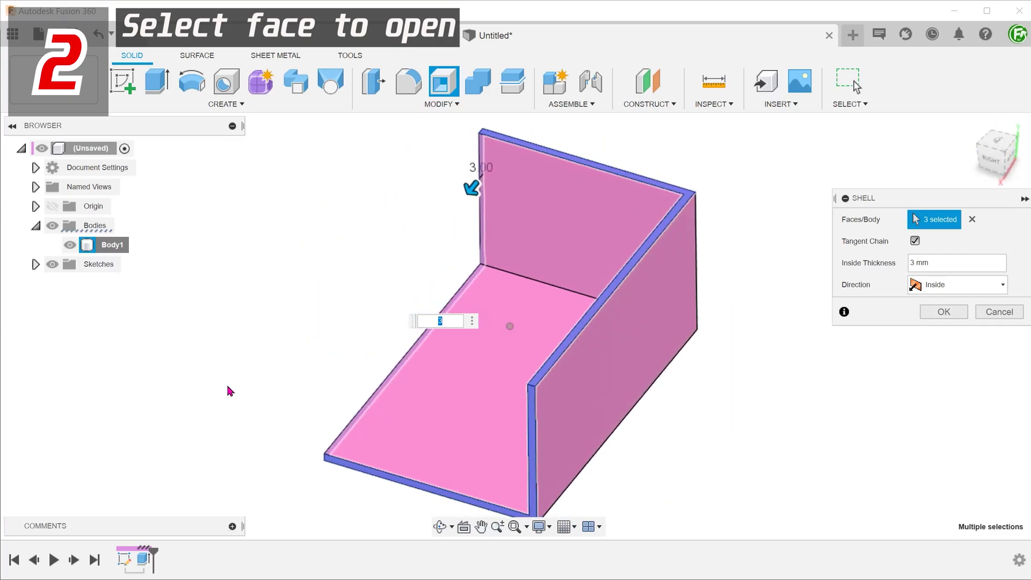
left_click(592, 417, "ctrl")
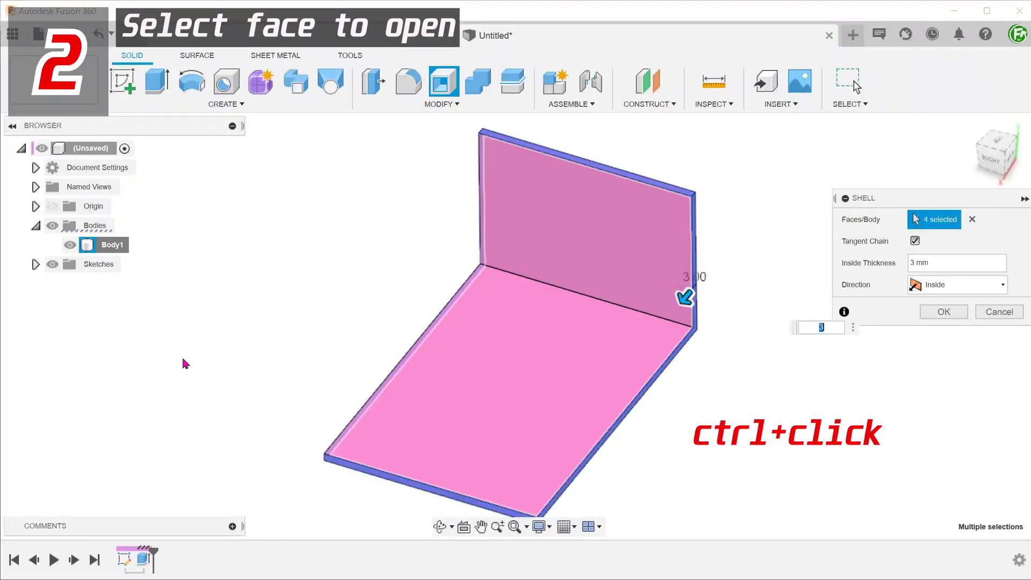
middle_click_drag(183, 359, 213, 372, "shift")
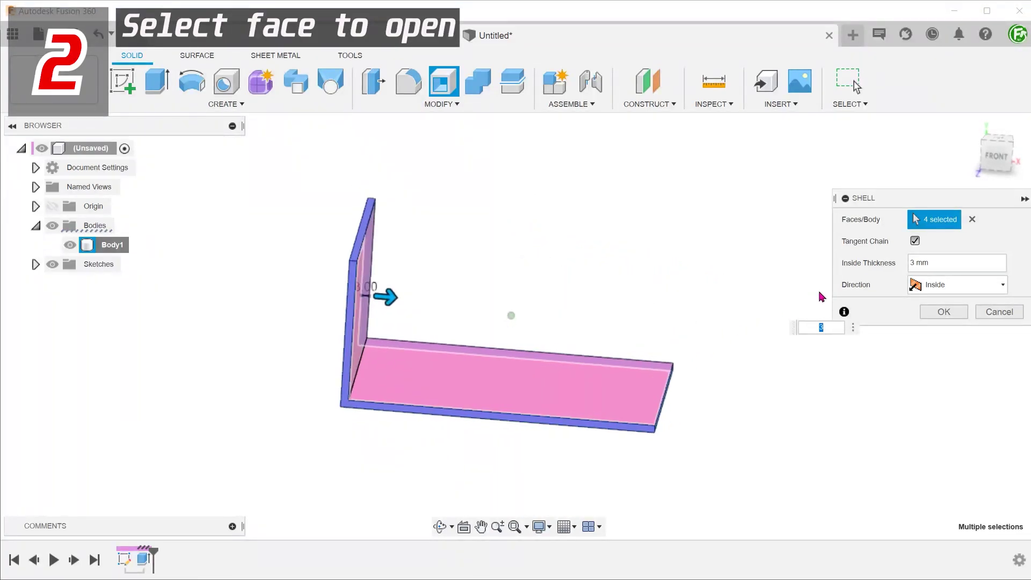
Clear the shell's face selection and pick the box's top and bottom faces as the openings instead
left_click(973, 222)
middle_click_drag(628, 265, 460, 323, "shift")
left_click(500, 274)
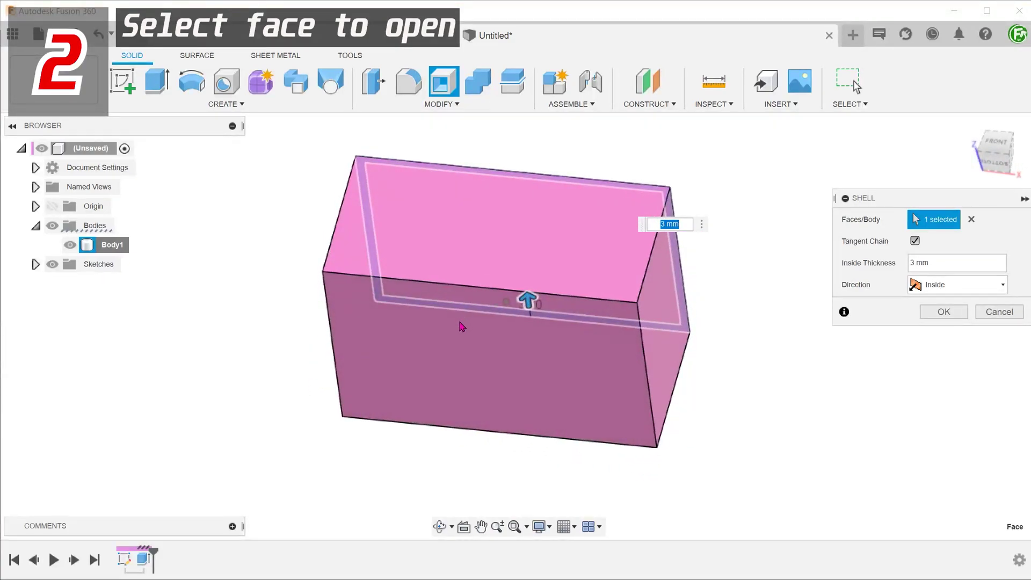
left_click(438, 350)
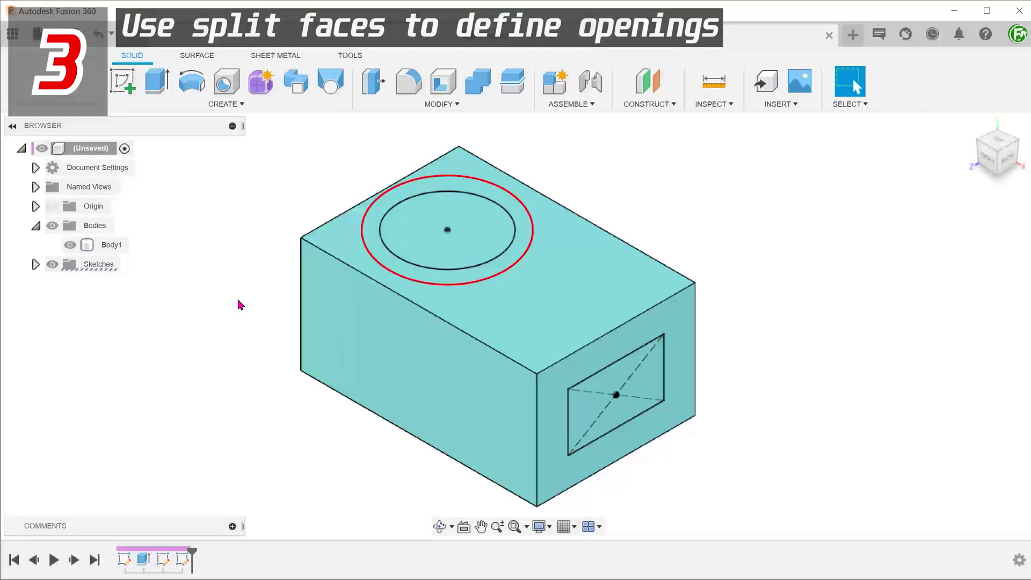
Split the box's top face using the sketched circle as the splitting tool, and check the resulting circular face
left_click(395, 104)
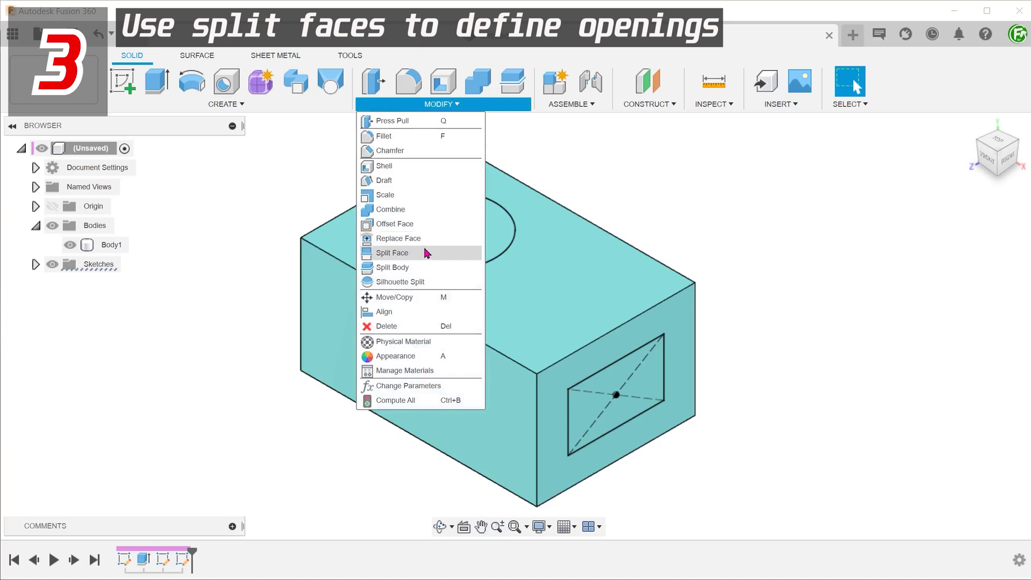
left_click(424, 253)
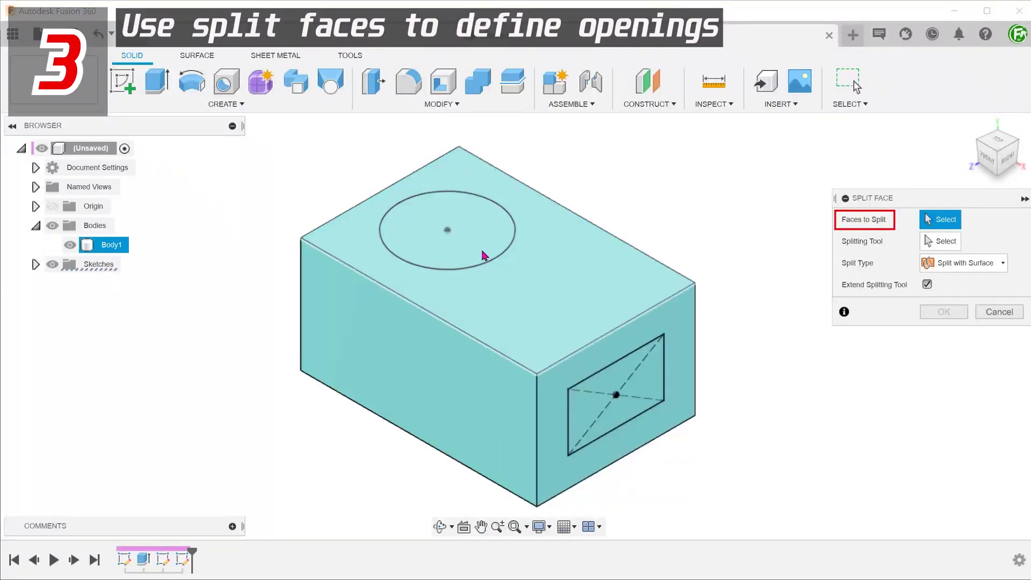
left_click(575, 261)
left_click(937, 243)
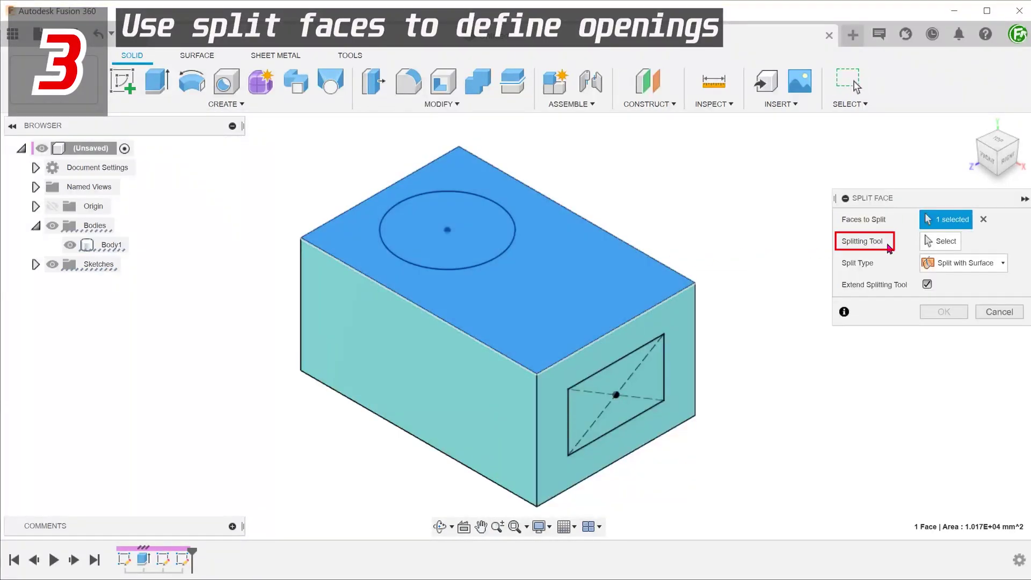
left_click(507, 253)
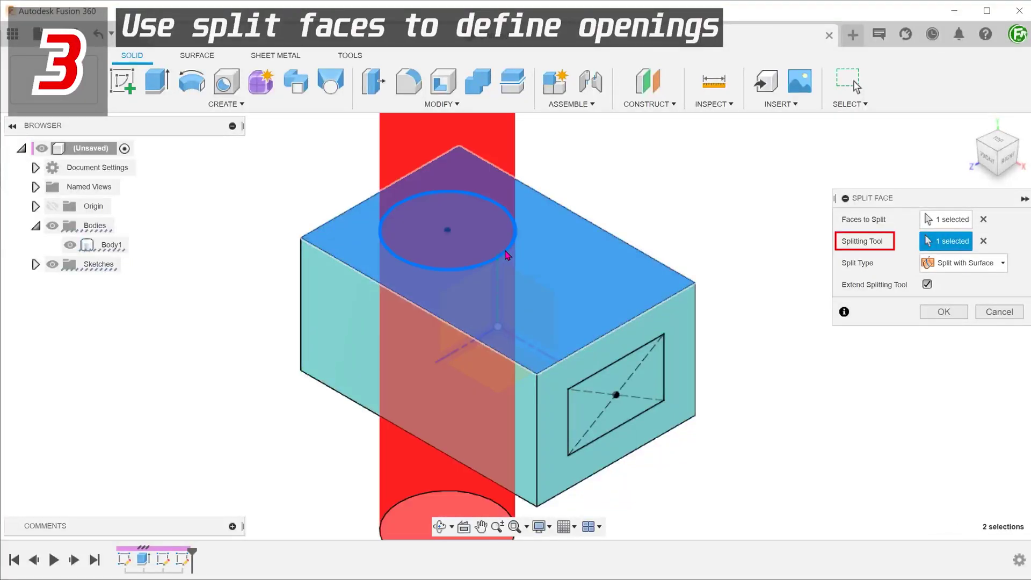
left_click(935, 314)
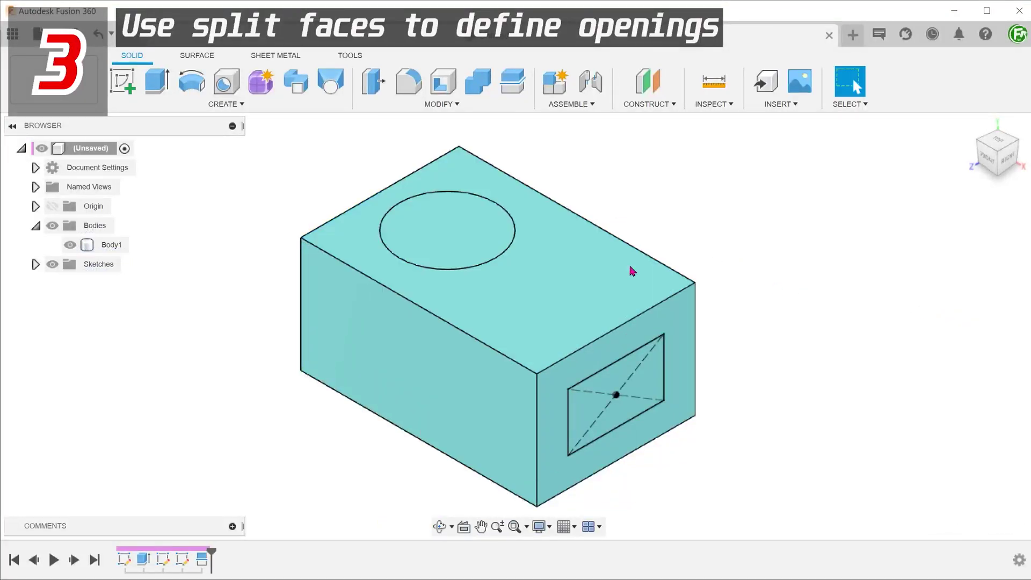
left_click(480, 201)
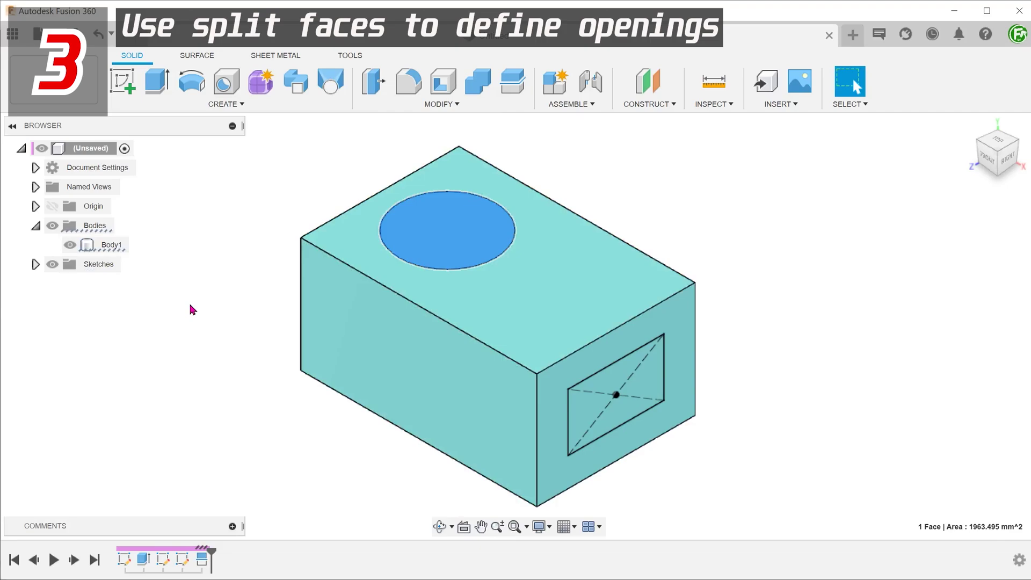
left_click(193, 310)
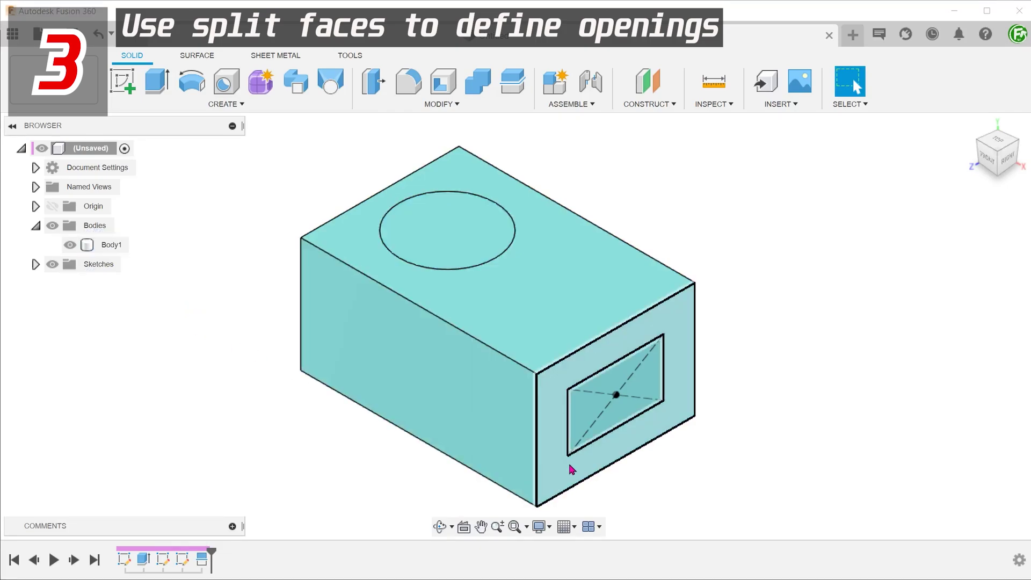
Split the box's right end face using the sketched rectangle as the splitting tool, and check the resulting face
left_click(453, 105)
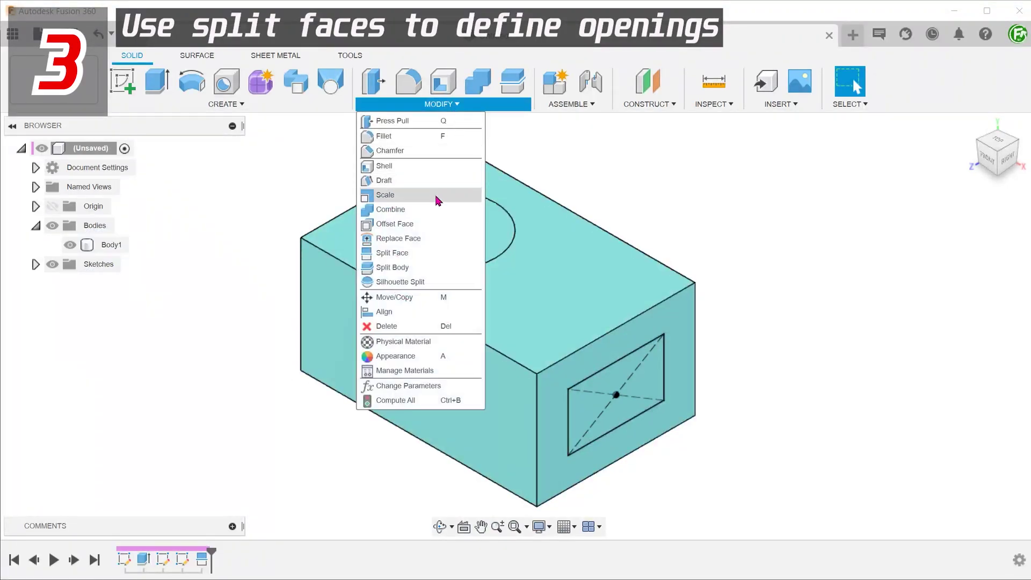
left_click(438, 256)
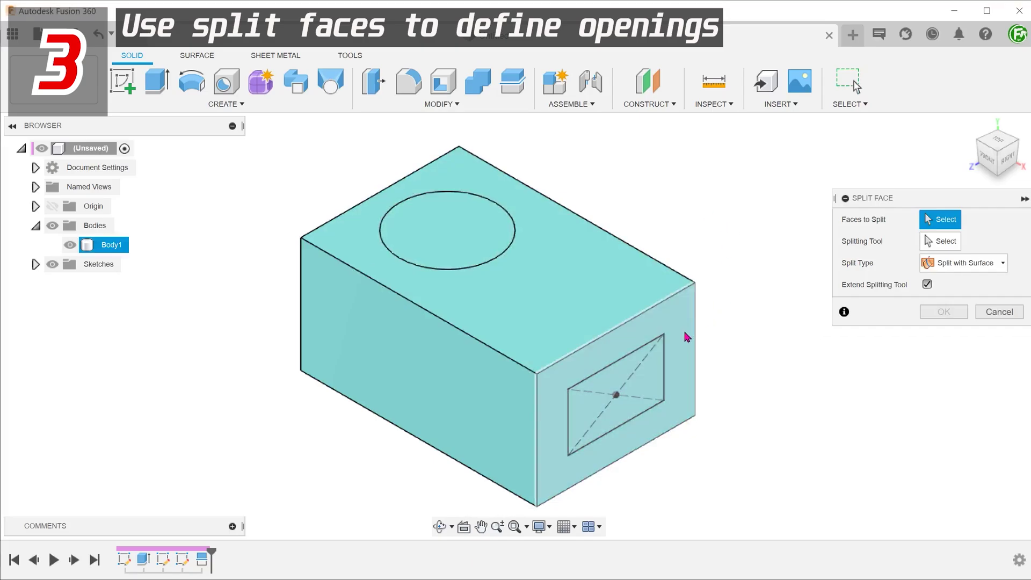
left_click(685, 344)
left_click(666, 379)
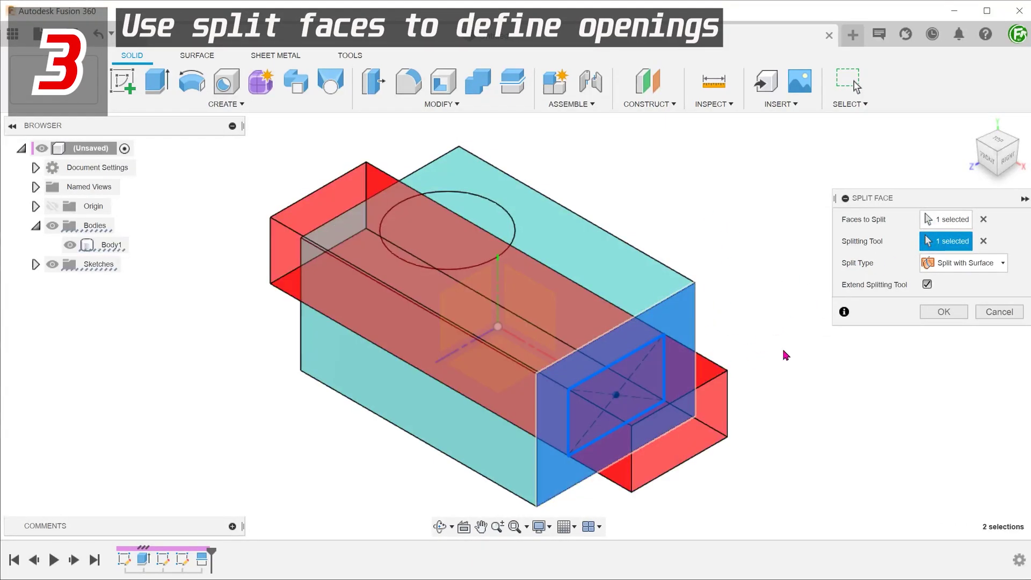
left_click(944, 312)
left_click(630, 380)
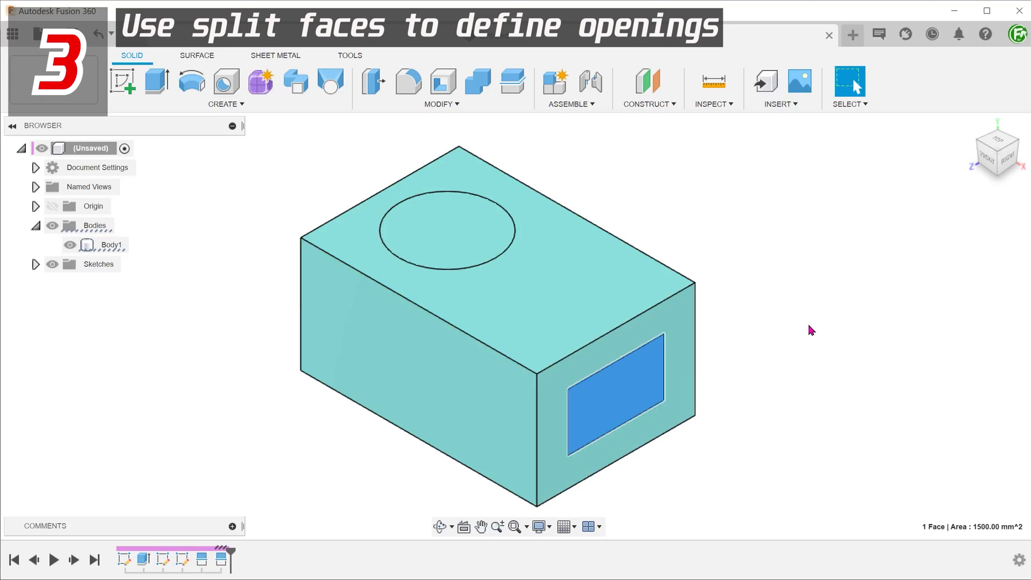
left_click(160, 306)
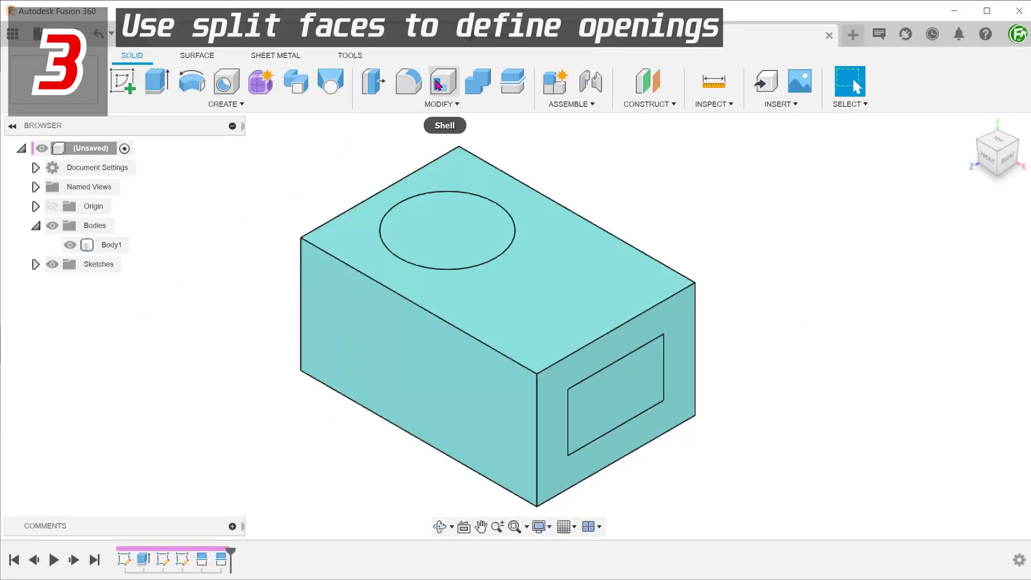
Shell the box 3 mm inside with Tangent Chain off, opening only the circular and rectangular split faces
left_click(439, 85)
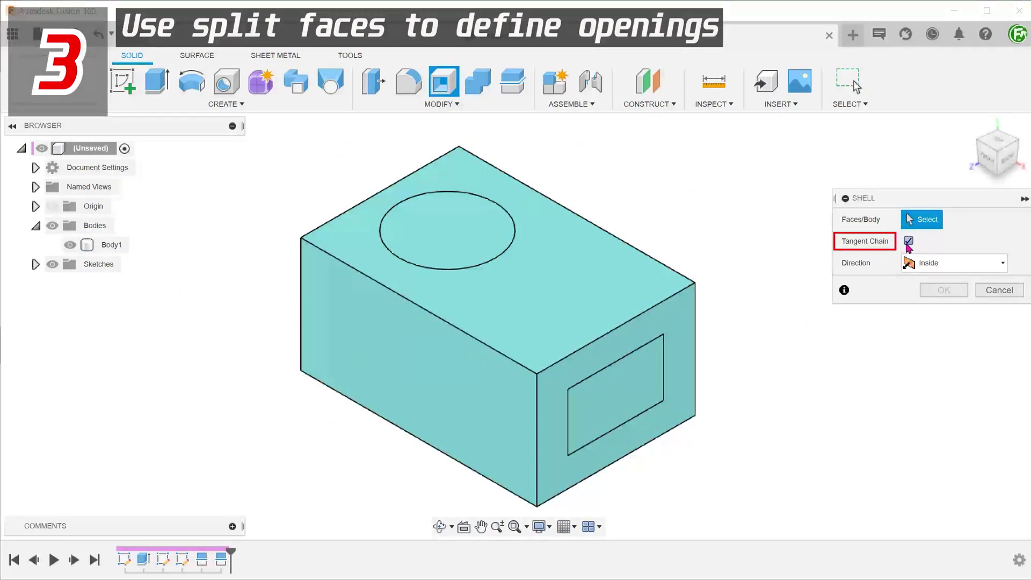
left_click(439, 228)
left_click(621, 385)
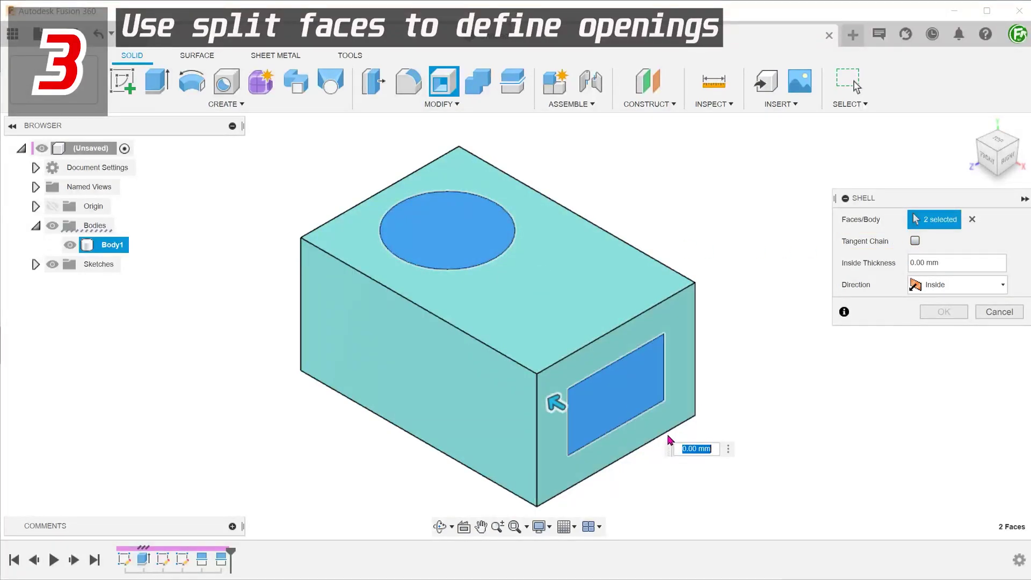
type("3")
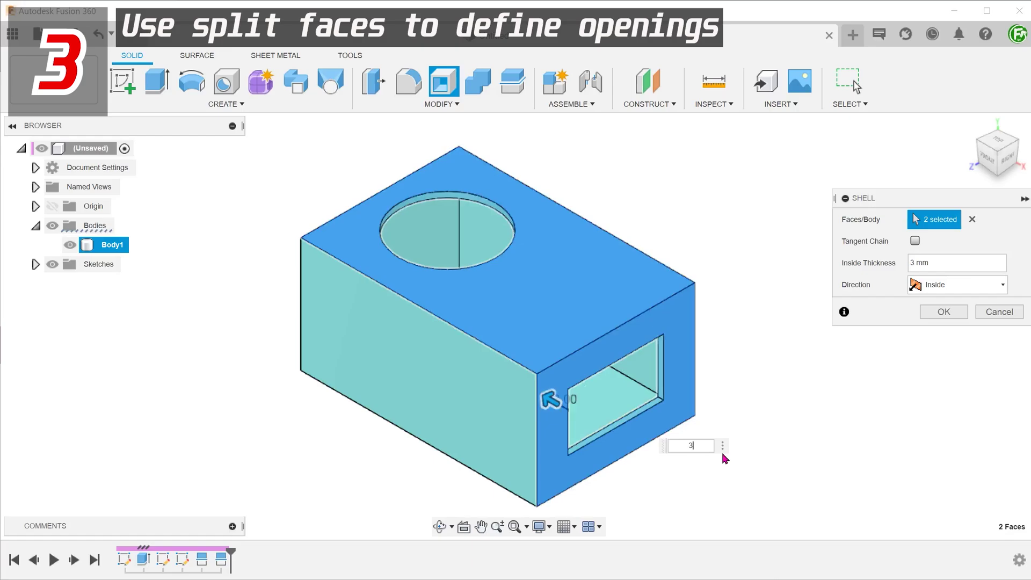
left_click(944, 312)
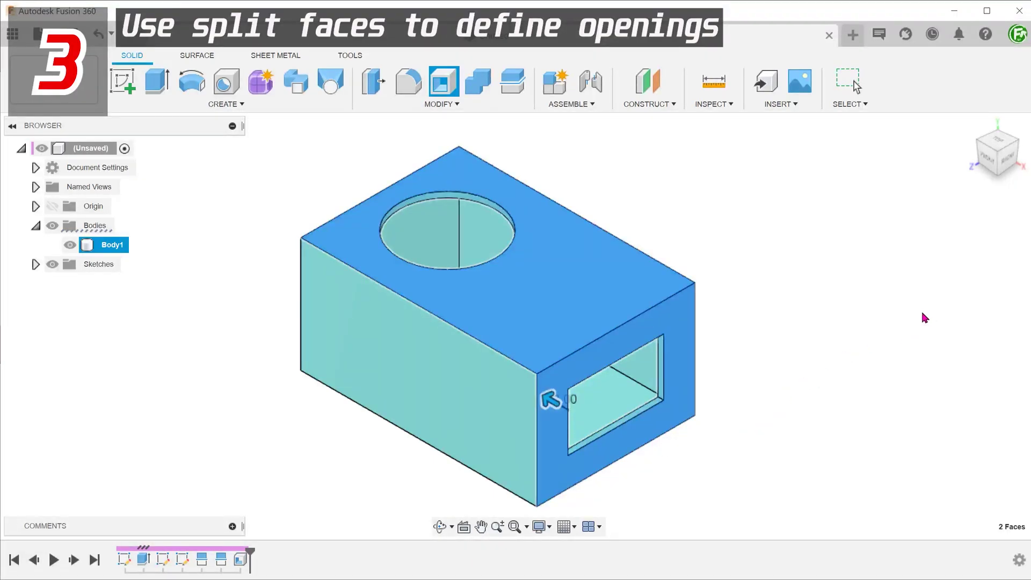
key("Escape")
Cut a section analysis through the box with the circular and rectangular openings to examine its walls
left_click(714, 103)
left_click(719, 253)
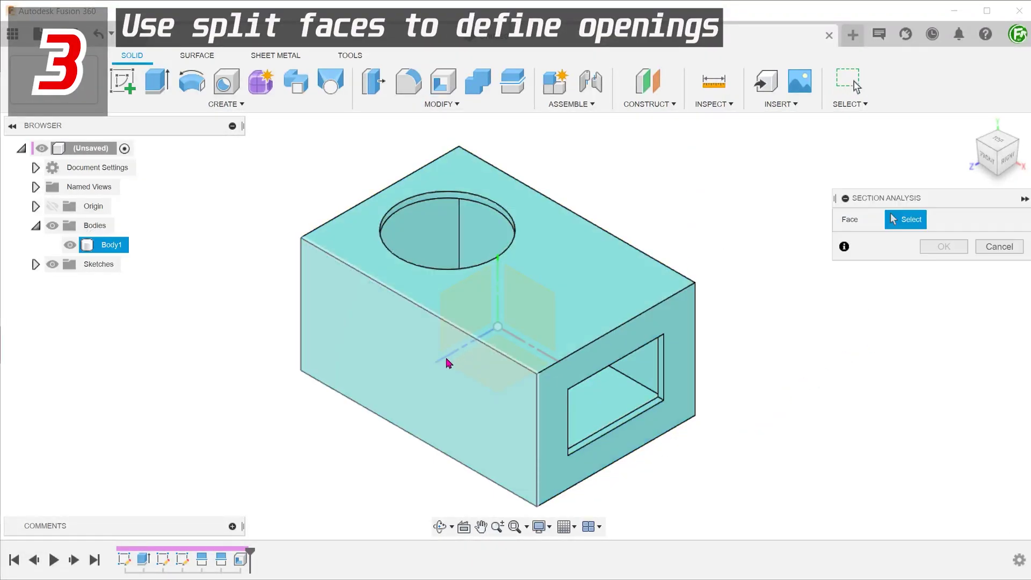
left_click(445, 358)
left_click_drag(423, 377, 479, 343)
middle_click_drag(219, 372, 206, 396, "shift")
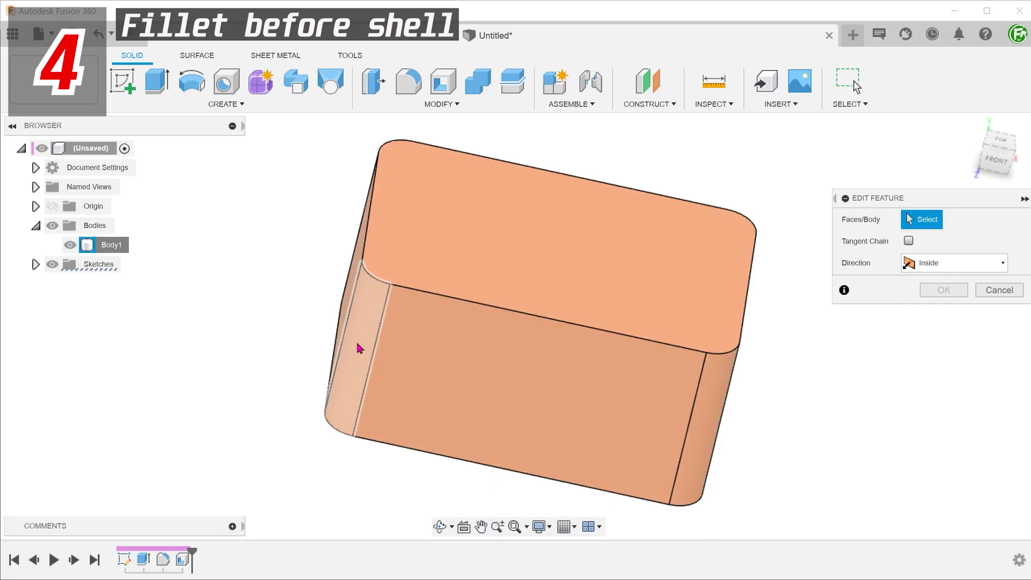
Edit the filleted box's shell feature with its top face as the opening, and examine the rounded inner corners
middle_click_drag(590, 438, 438, 226, "shift")
left_click(440, 231)
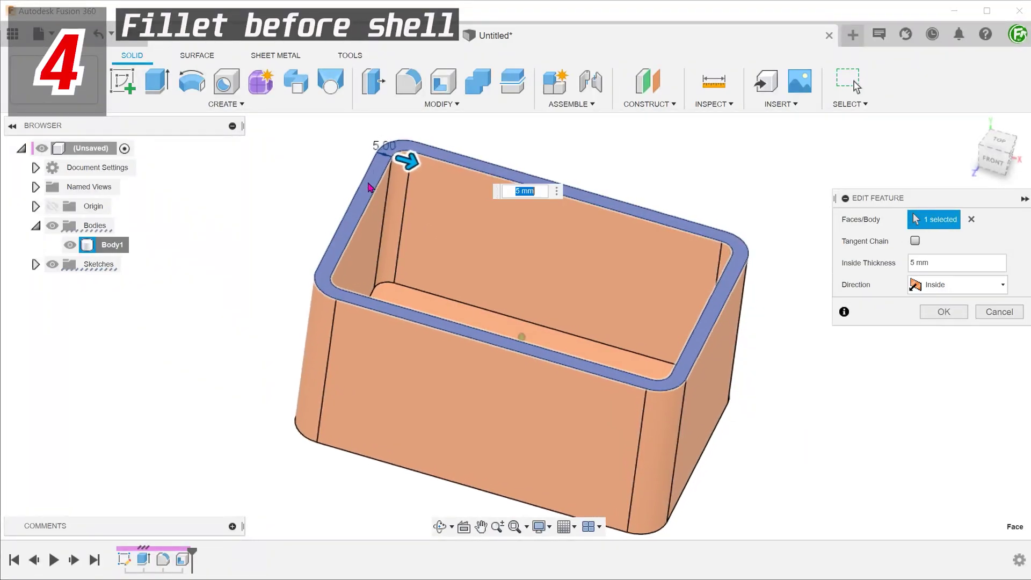
scroll(524, 231, "up", 3)
middle_click_drag(708, 268, 396, 254, "shift")
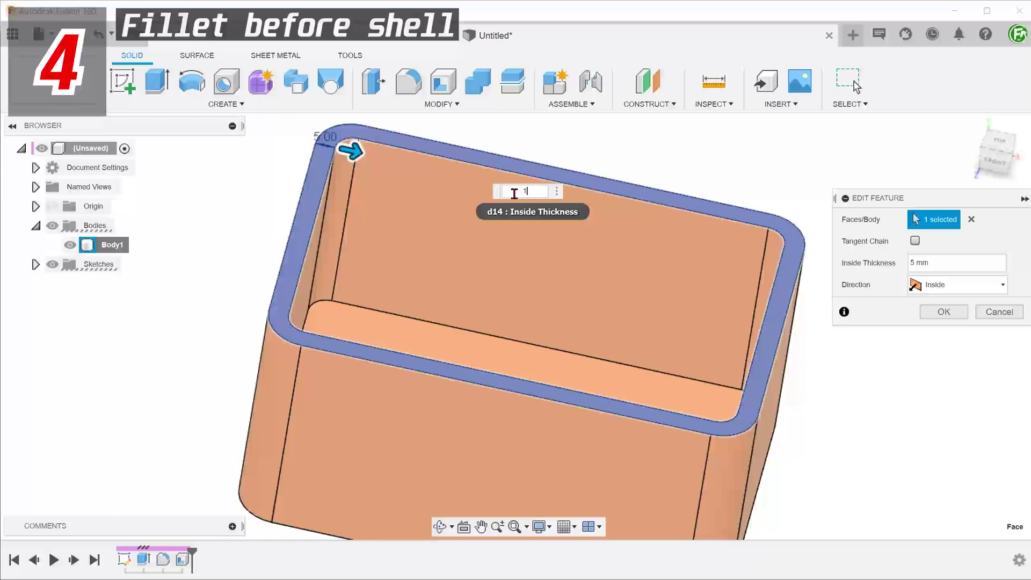
middle_click_drag(258, 167, 683, 226, "shift")
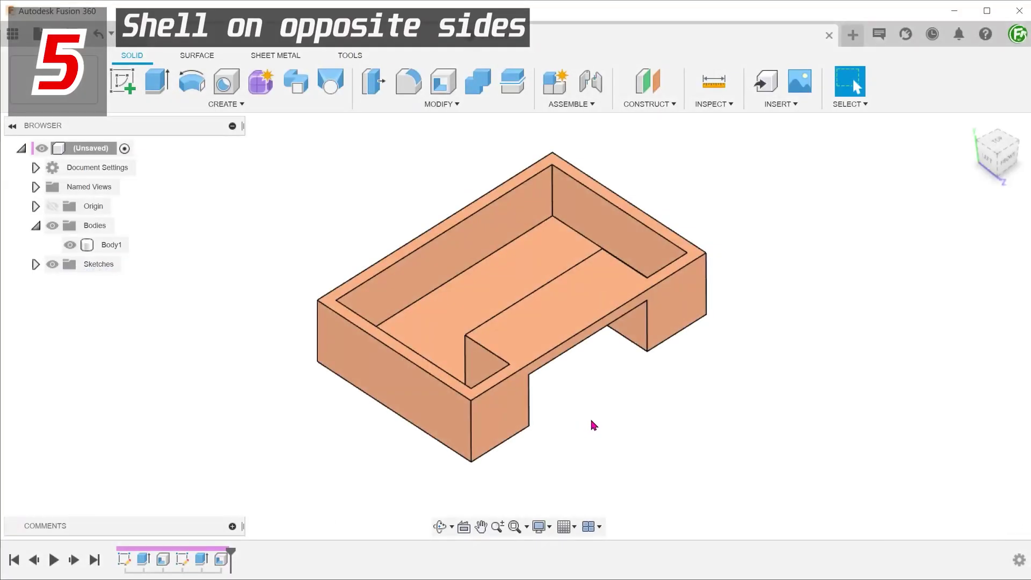
Cut a section analysis through the box from its short end face to examine the walls of the opposite-side shell
middle_click_drag(591, 420, 325, 394, "shift")
left_click(714, 104)
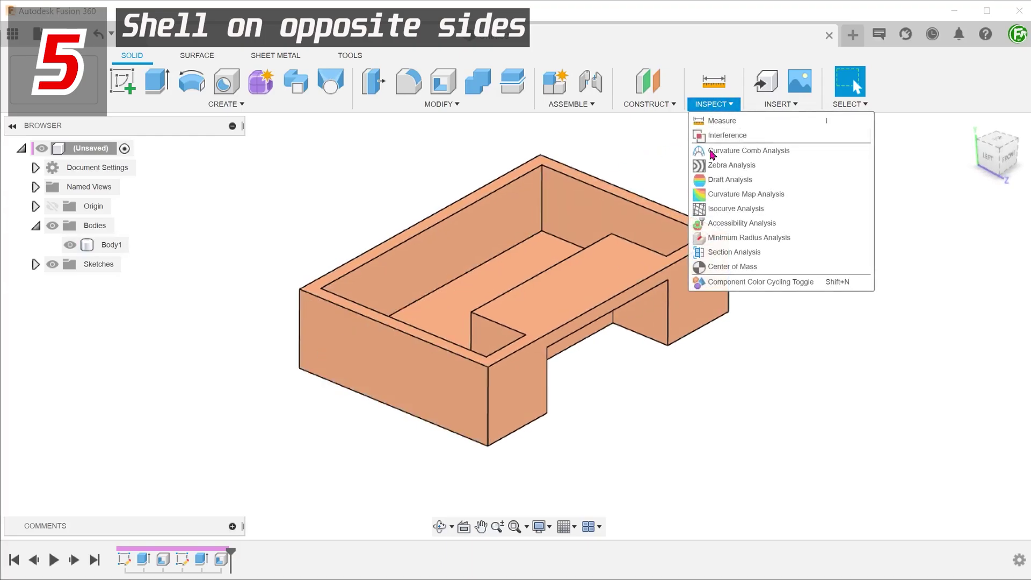
left_click(719, 244)
left_click(443, 369)
left_click_drag(452, 369, 408, 382)
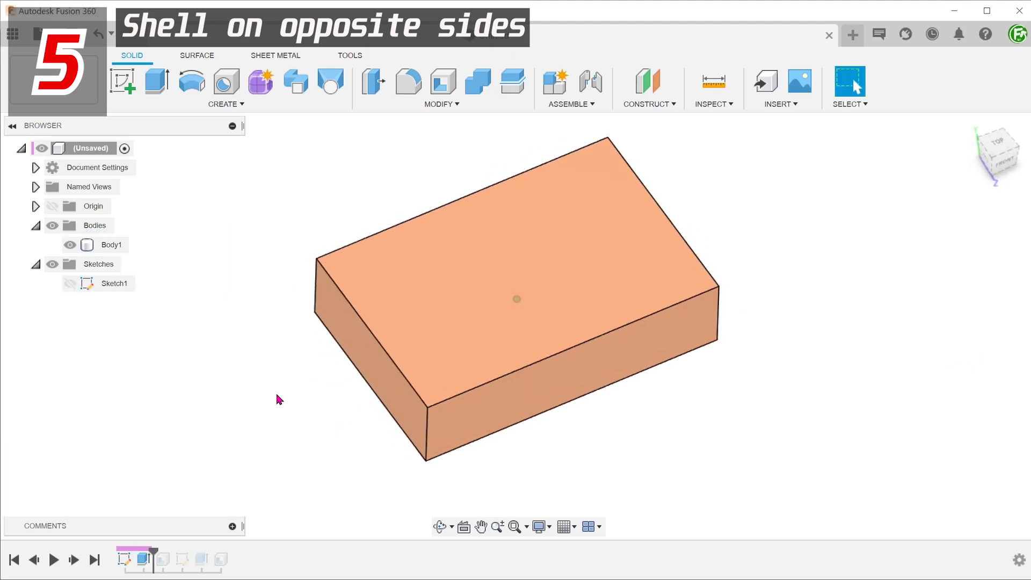
Roll the timeline forward to just after the second extrude, and shell the box 5 mm inside, opening the long front face and underside
left_click_drag(155, 548, 202, 553)
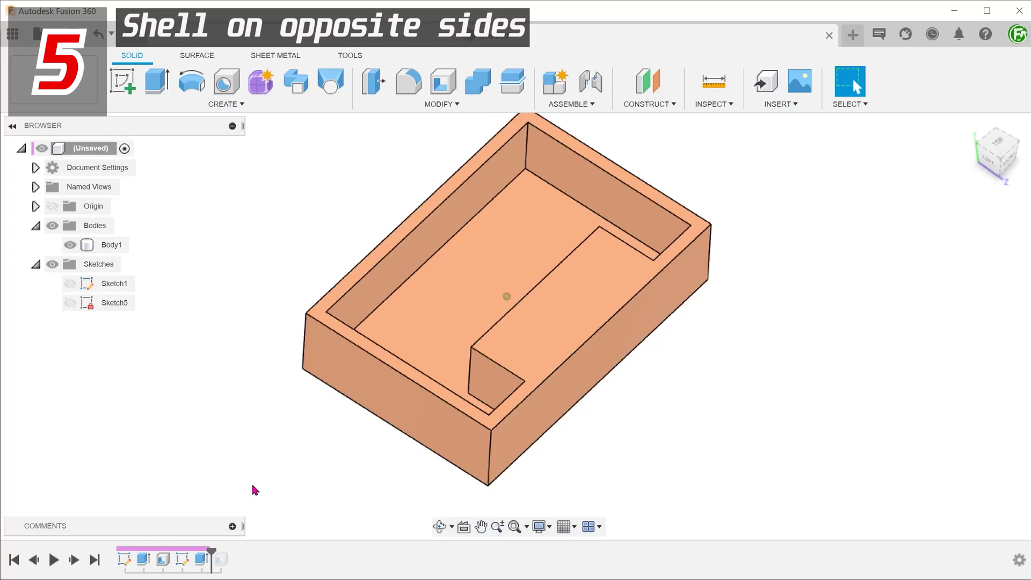
left_click(450, 91)
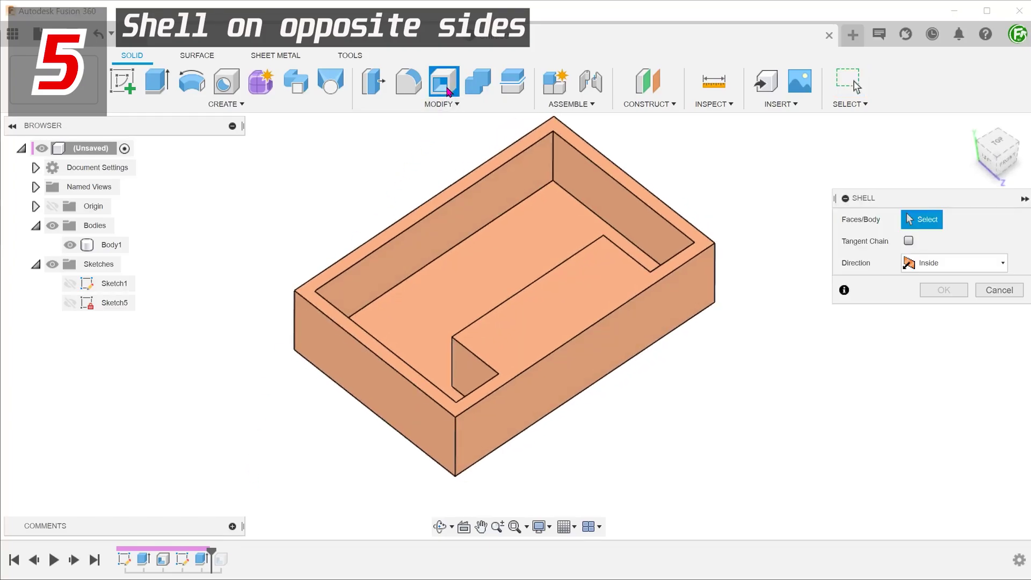
left_click(604, 346)
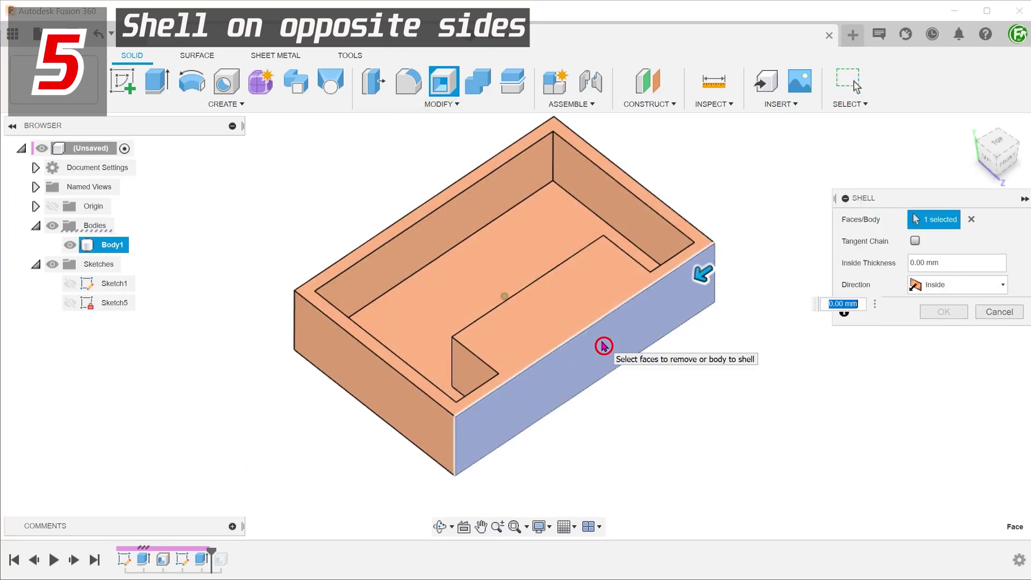
middle_click_drag(603, 349, 534, 306, "shift")
left_click(535, 307)
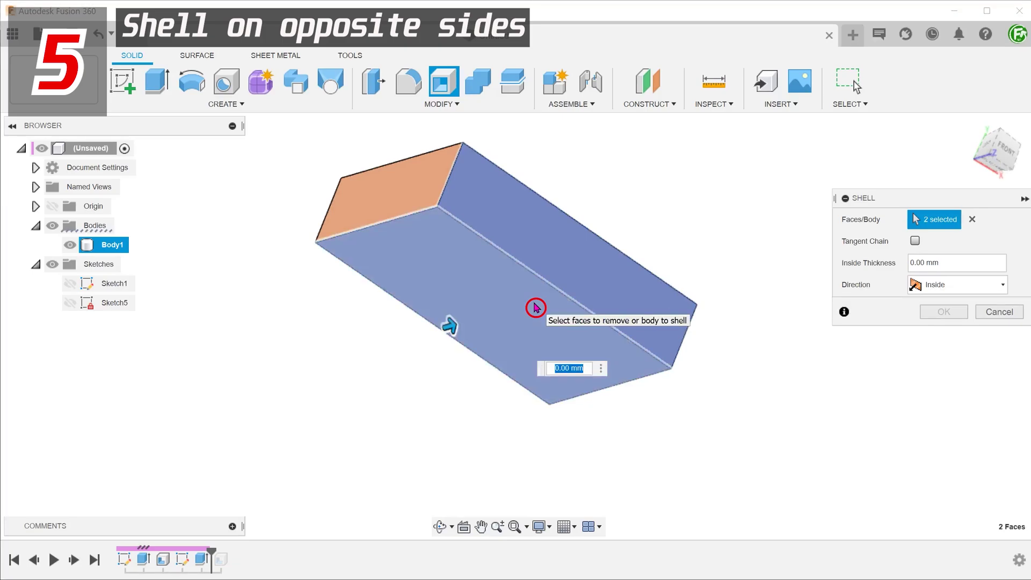
type("5")
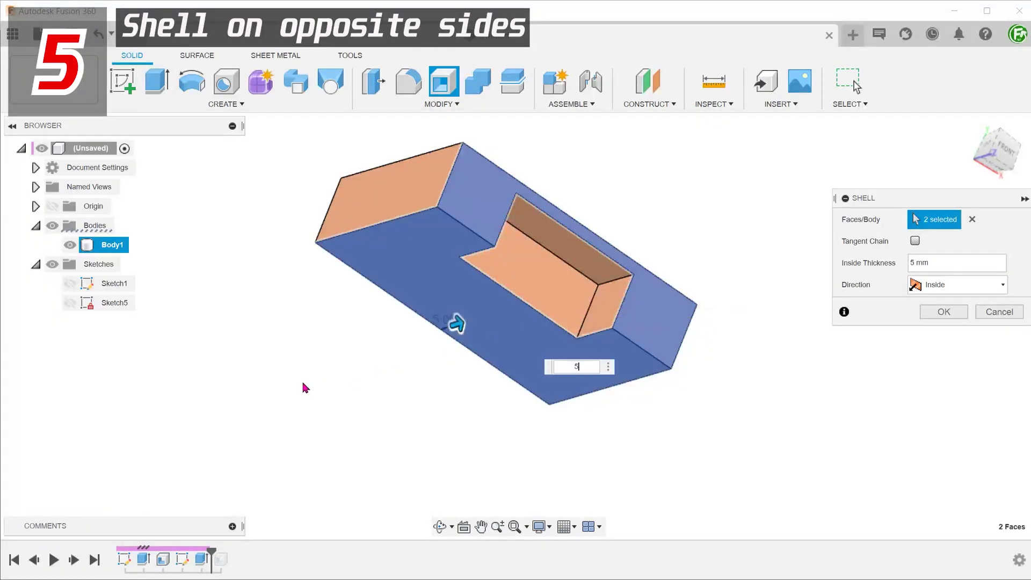
middle_click_drag(299, 391, 256, 393, "shift")
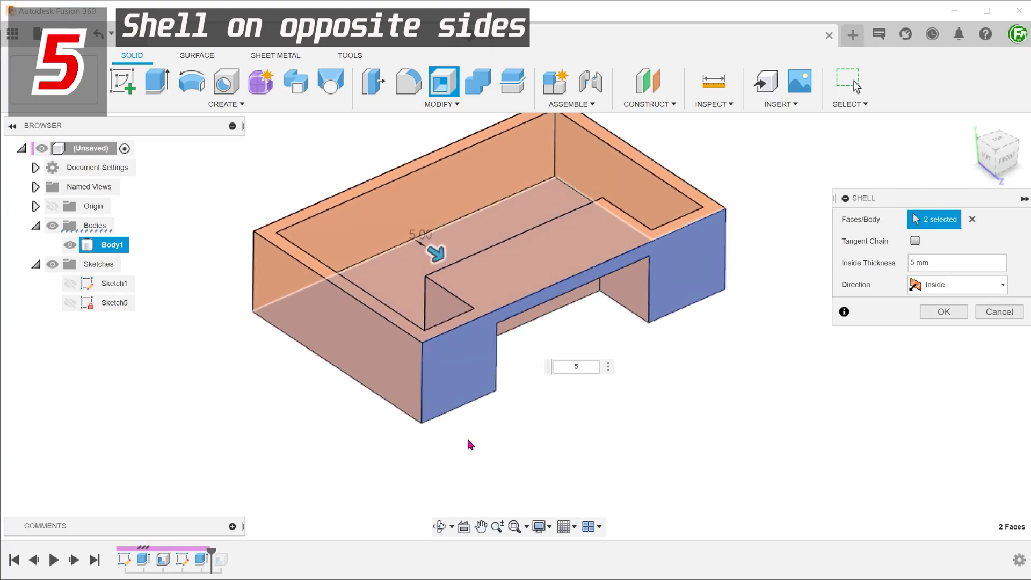
left_click(943, 313)
Examine the sectioned wall between the upper and lower cavities, and hide the section analysis
middle_click_drag(814, 386, 787, 383, "shift")
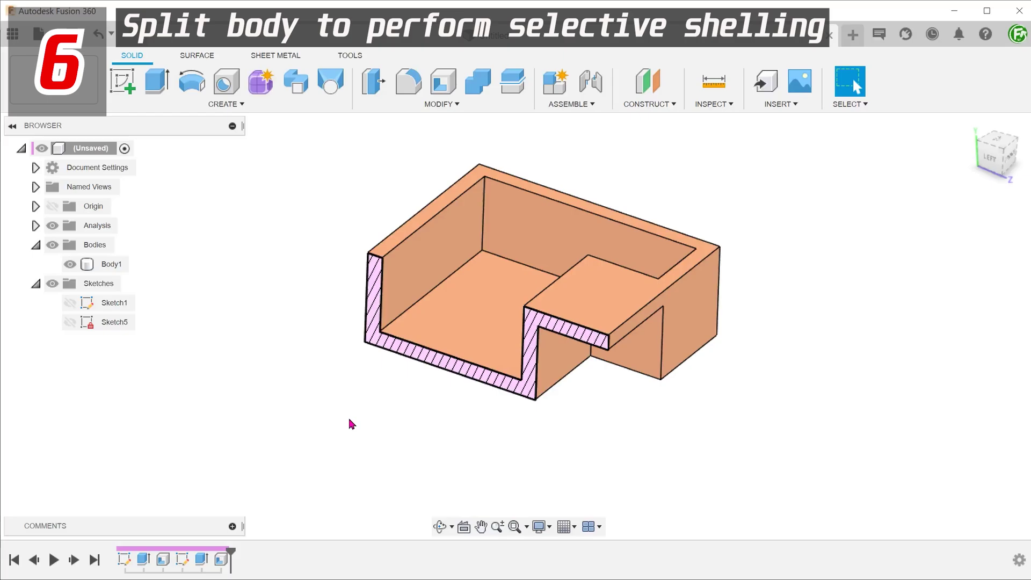
scroll(349, 421, "up", 3)
left_click(623, 344)
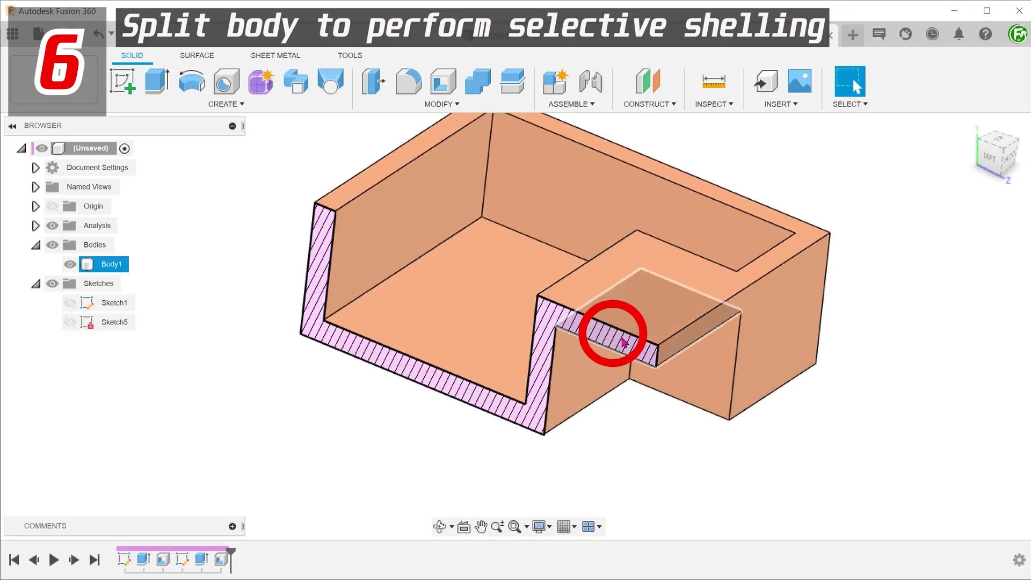
left_click(427, 378)
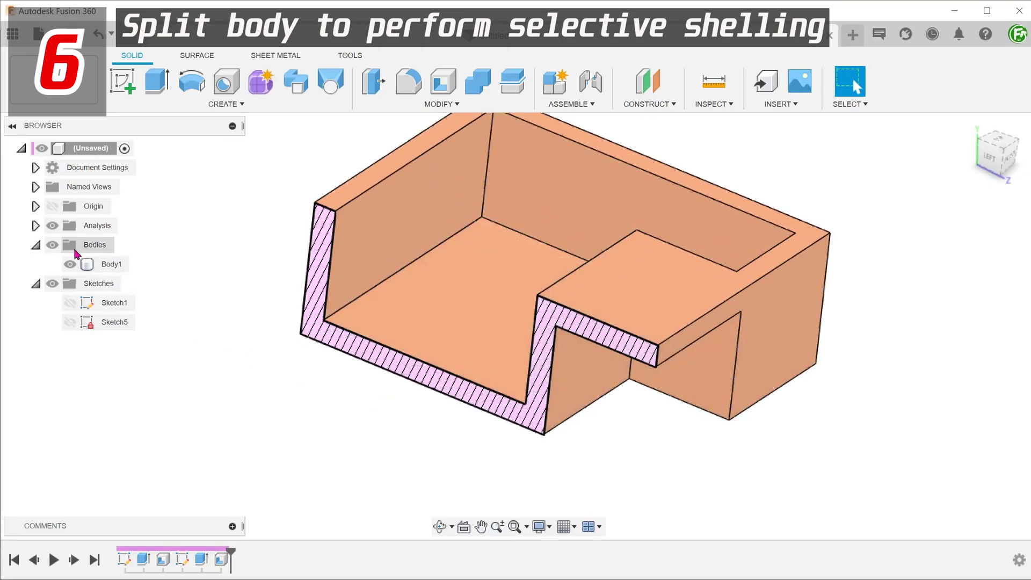
left_click(52, 225)
scroll(230, 386, "down", 2)
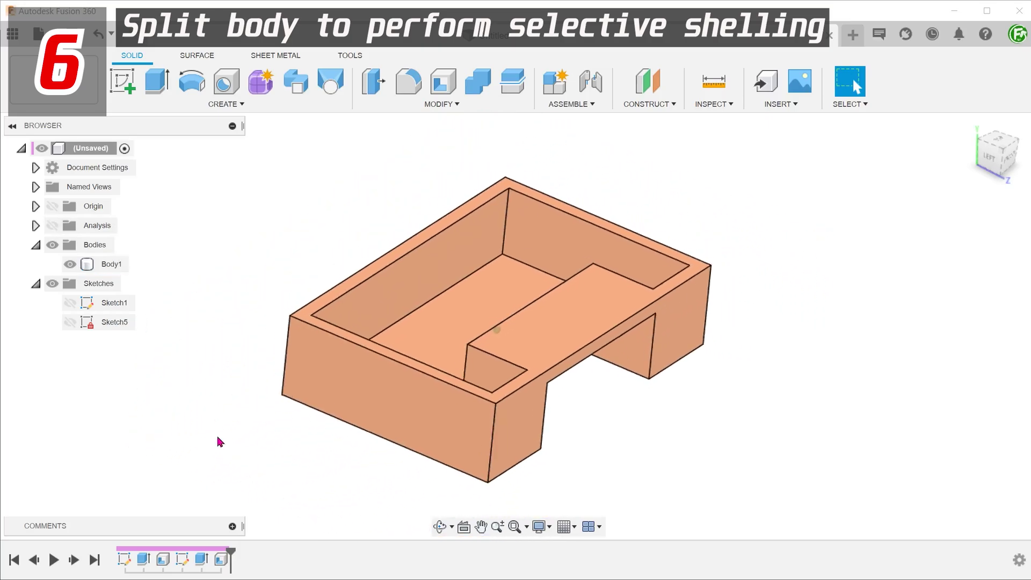
Try an inside thickness of 3 mm in the opposite-side shell feature, and inspect the underside of the box
right_click(222, 559)
left_click(252, 433)
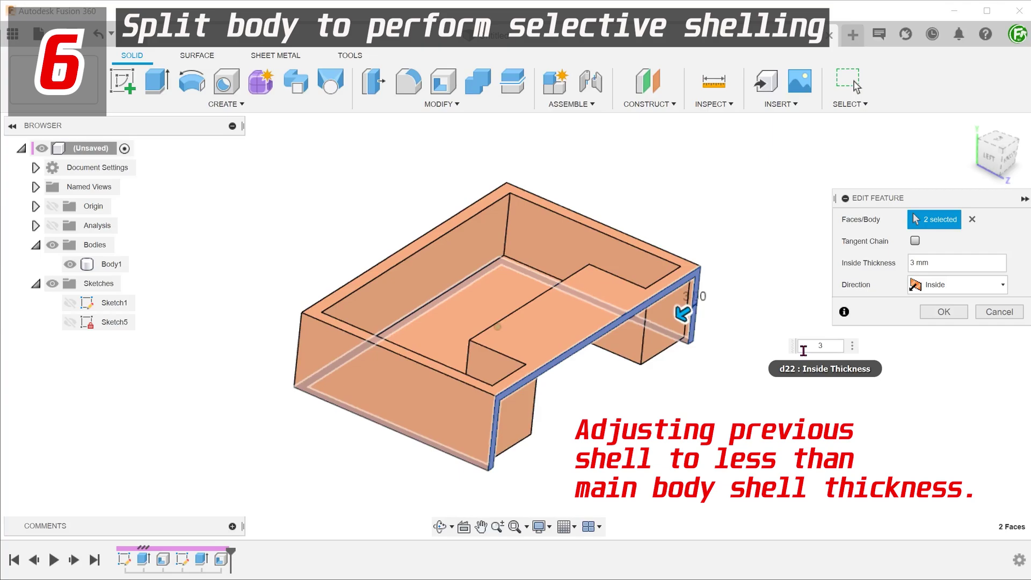
middle_click_drag(591, 457, 678, 349, "shift")
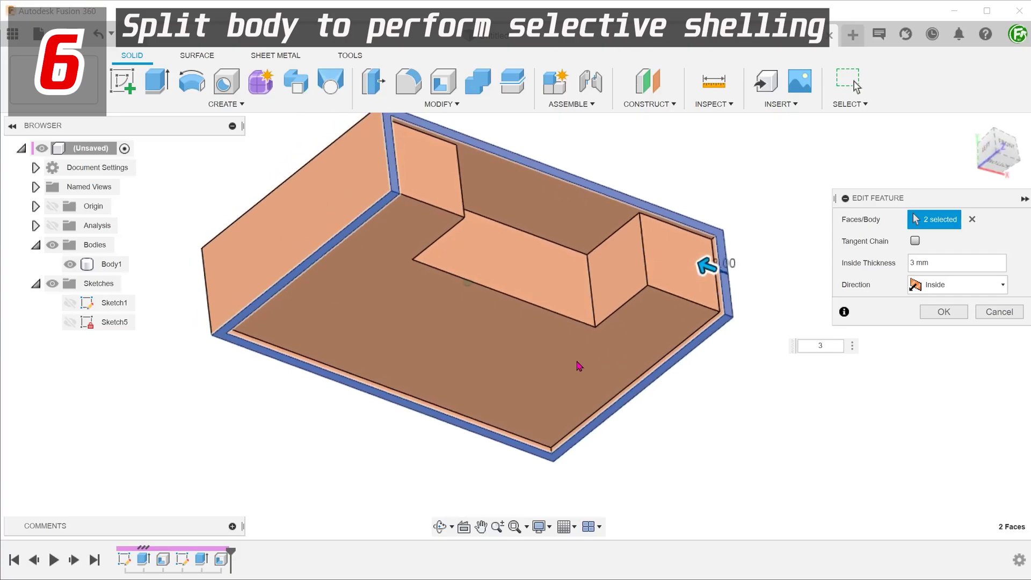
left_click(999, 312)
Create a surface offset at 0 mm from the raised block's three inner side faces as a new body
middle_click_drag(845, 350, 753, 375, "shift")
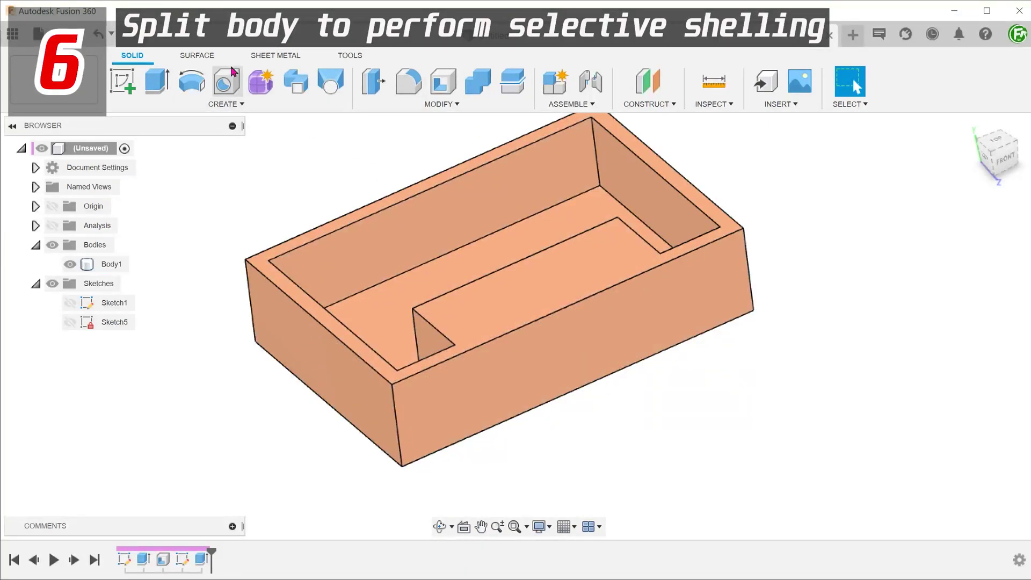
left_click(208, 59)
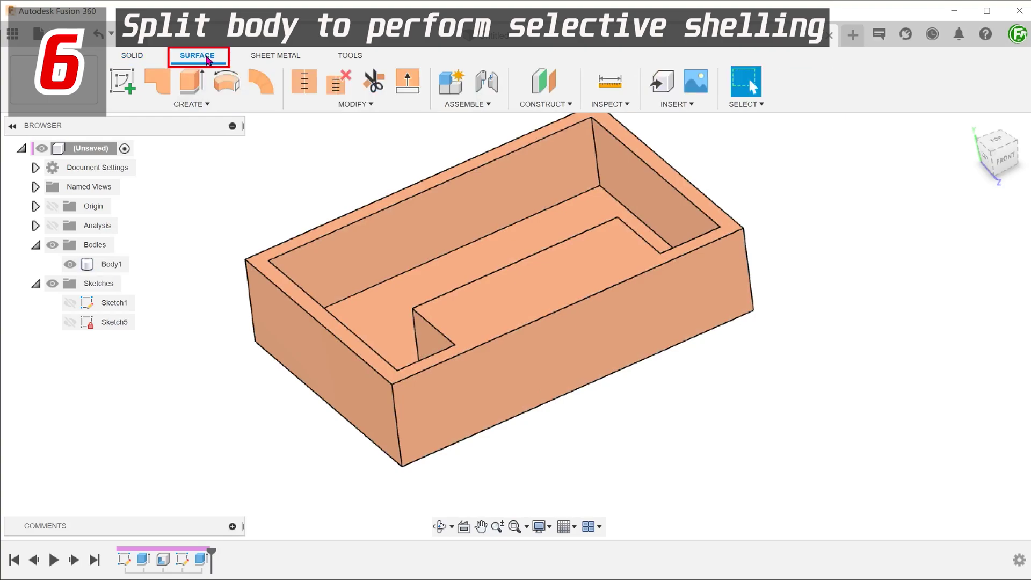
left_click(192, 104)
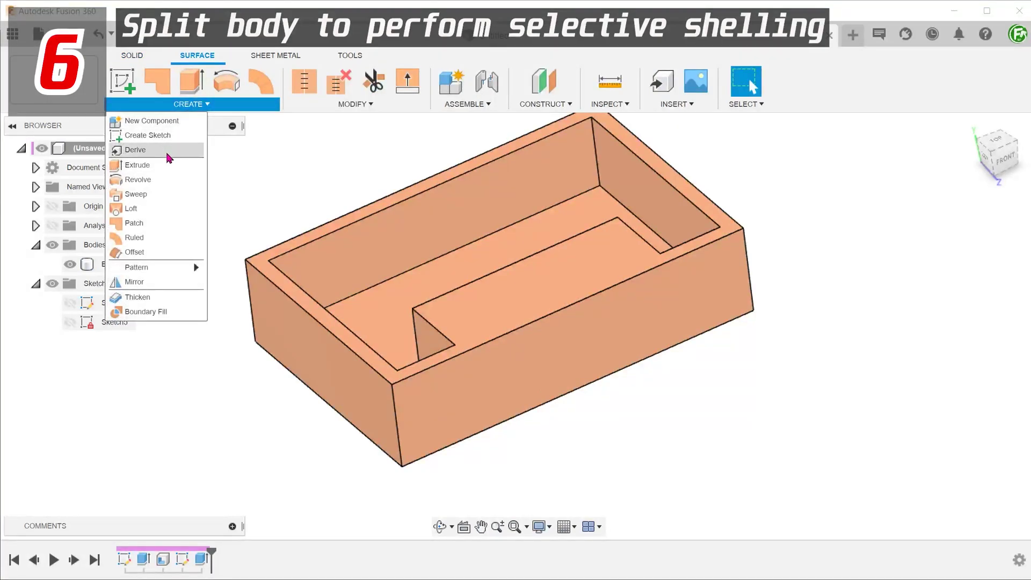
left_click(142, 258)
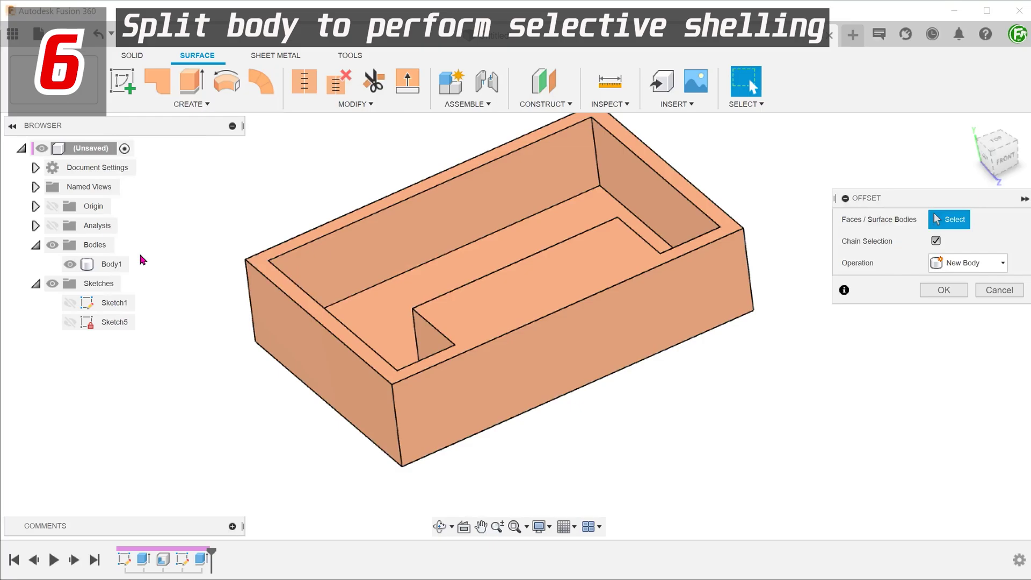
middle_click_drag(169, 280, 406, 350, "shift")
left_click(523, 361)
middle_click_drag(523, 361, 392, 299, "shift")
left_click(548, 285)
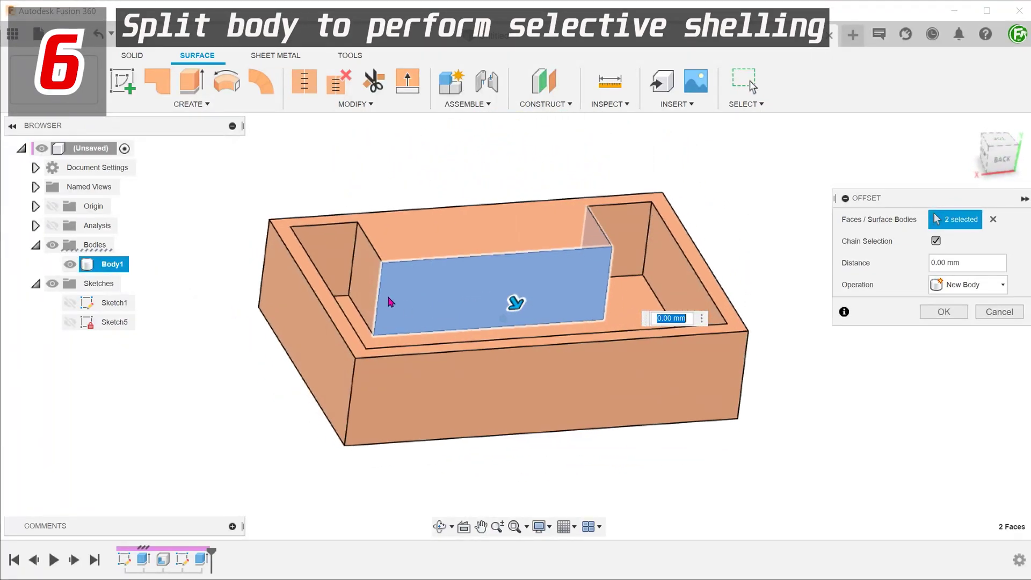
left_click(364, 290)
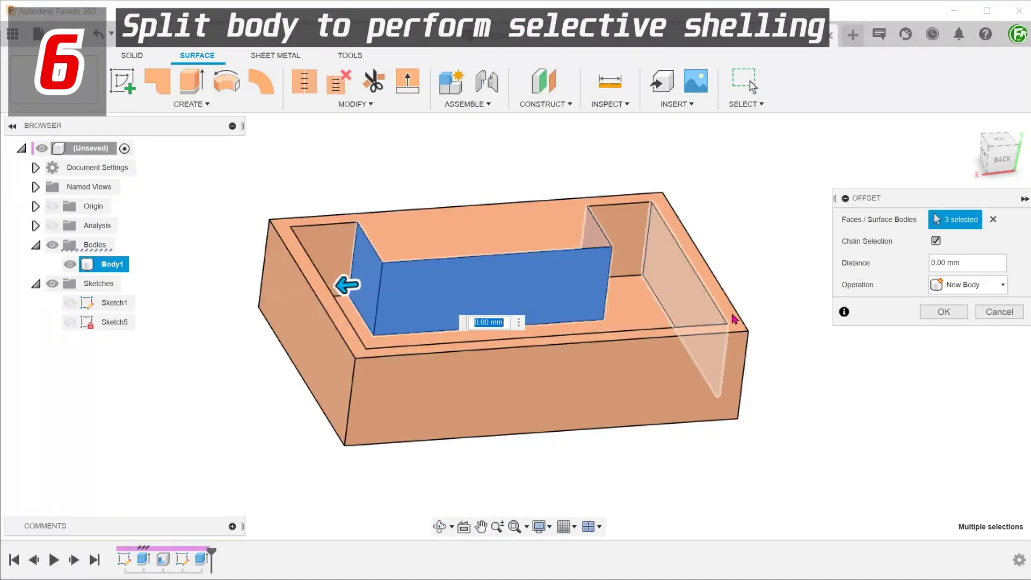
left_click(933, 314)
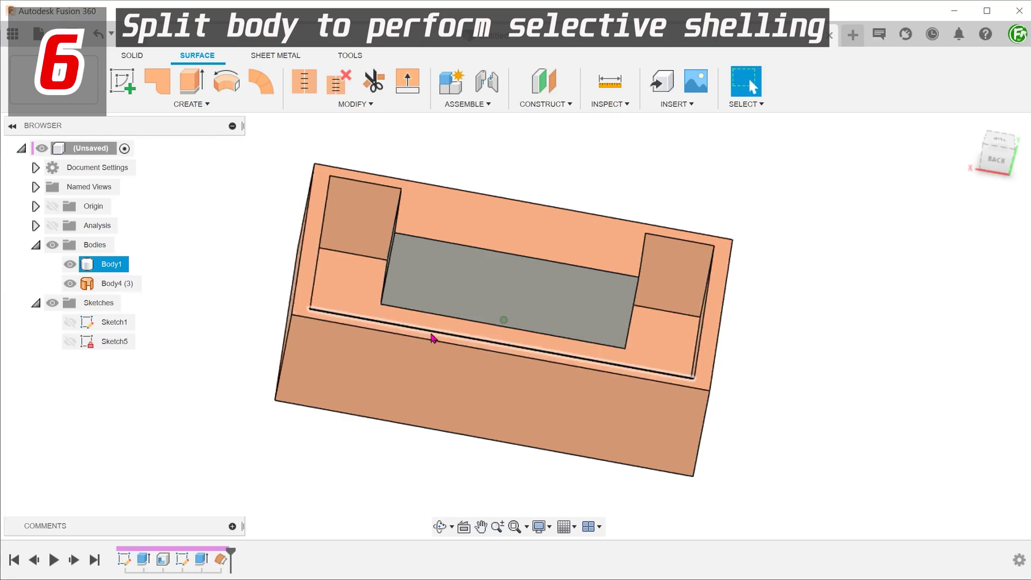
Hide the solid box to view the offset surface alone, and show the box again
left_click(70, 264)
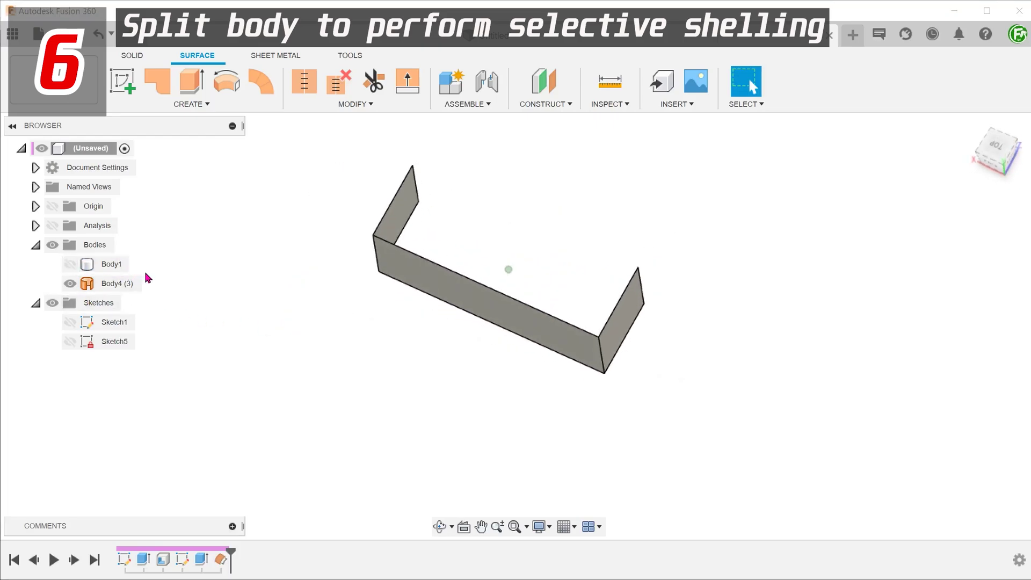
left_click(69, 263)
left_click(111, 264)
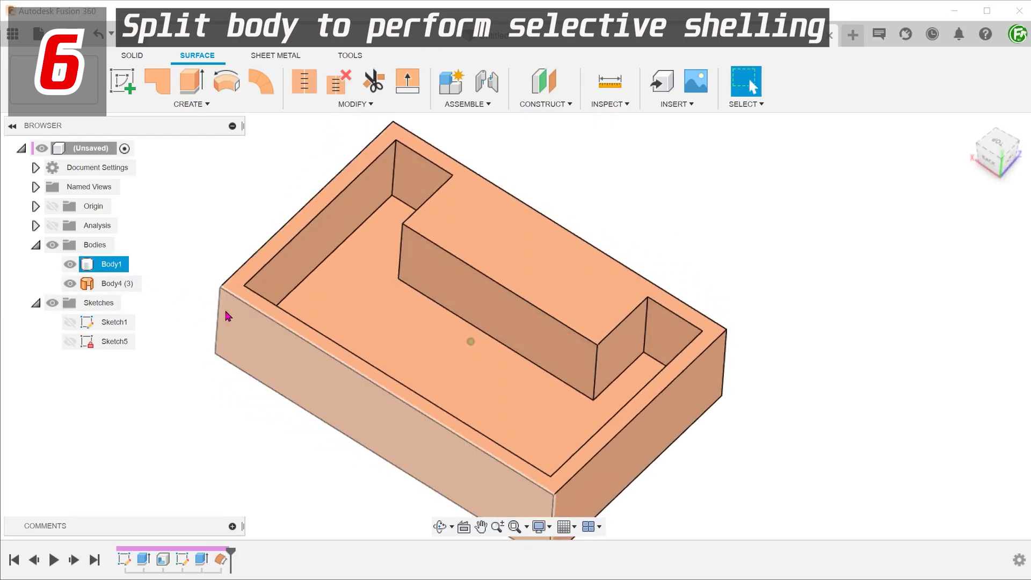
Split the solid box body using the offset surface as the splitting tool, with Extend Splitting Tool(s) on
left_click(302, 105)
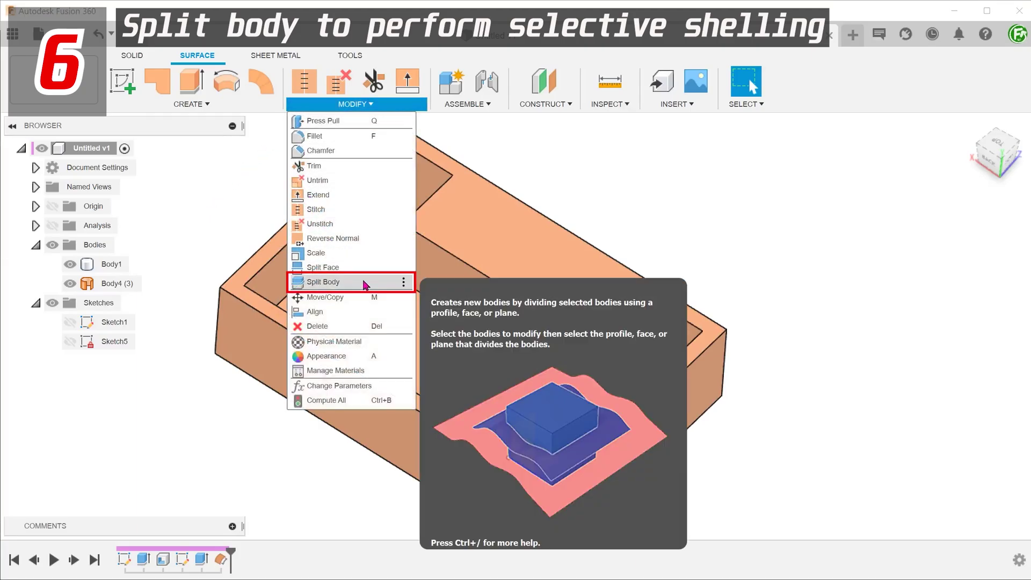
left_click(364, 283)
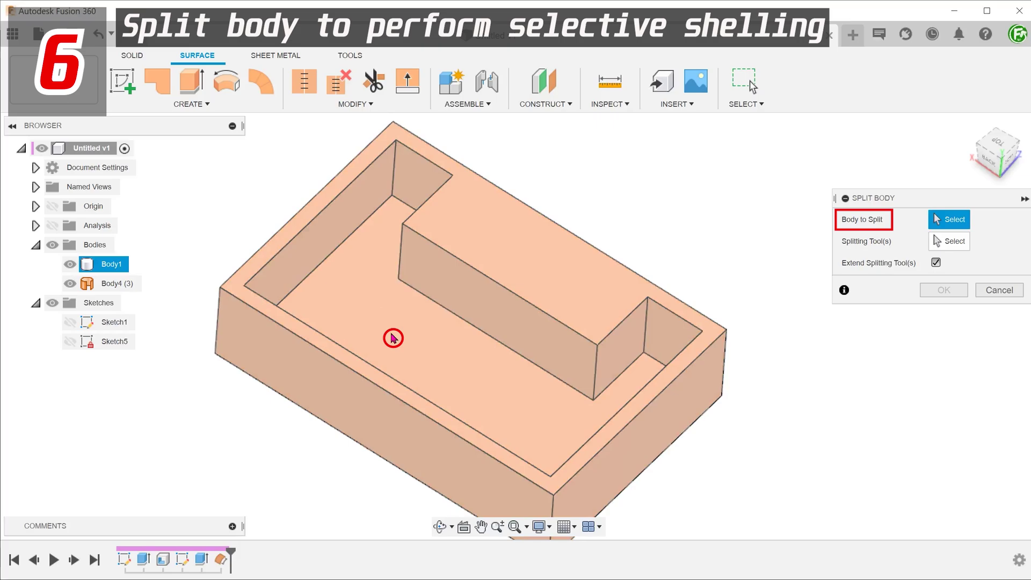
left_click(391, 333)
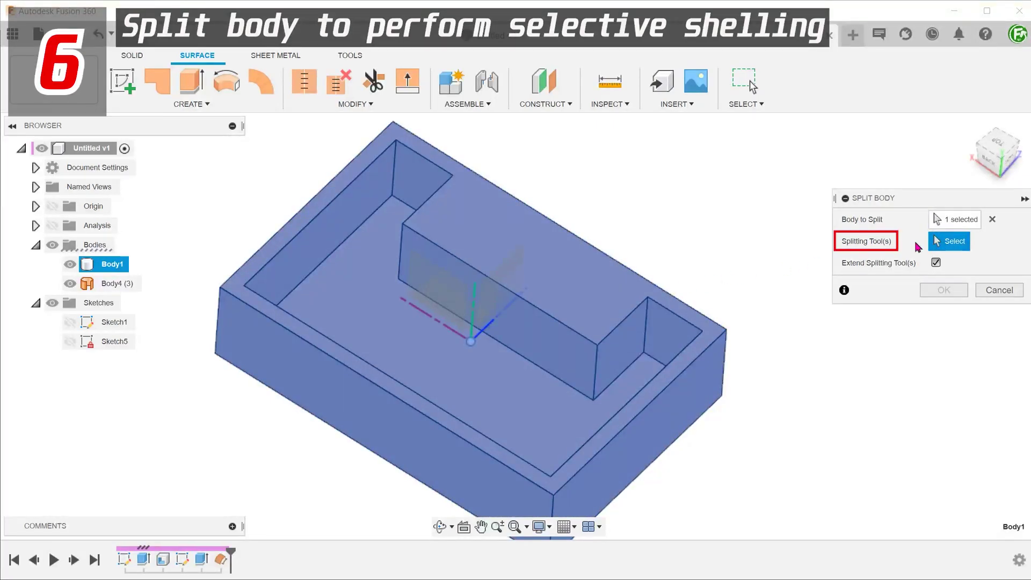
left_click(119, 290)
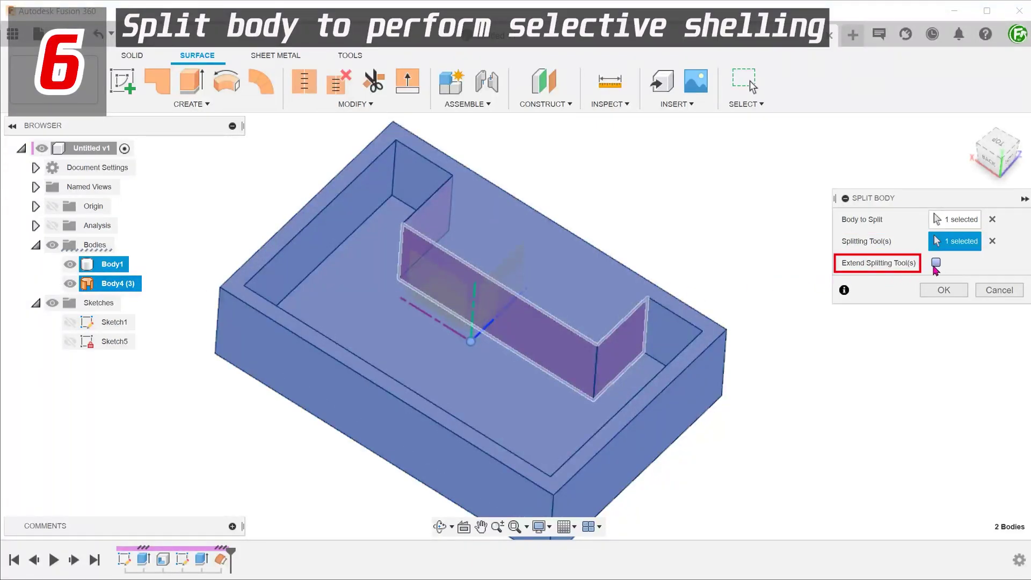
left_click(936, 263)
middle_click_drag(858, 270, 835, 285, "shift")
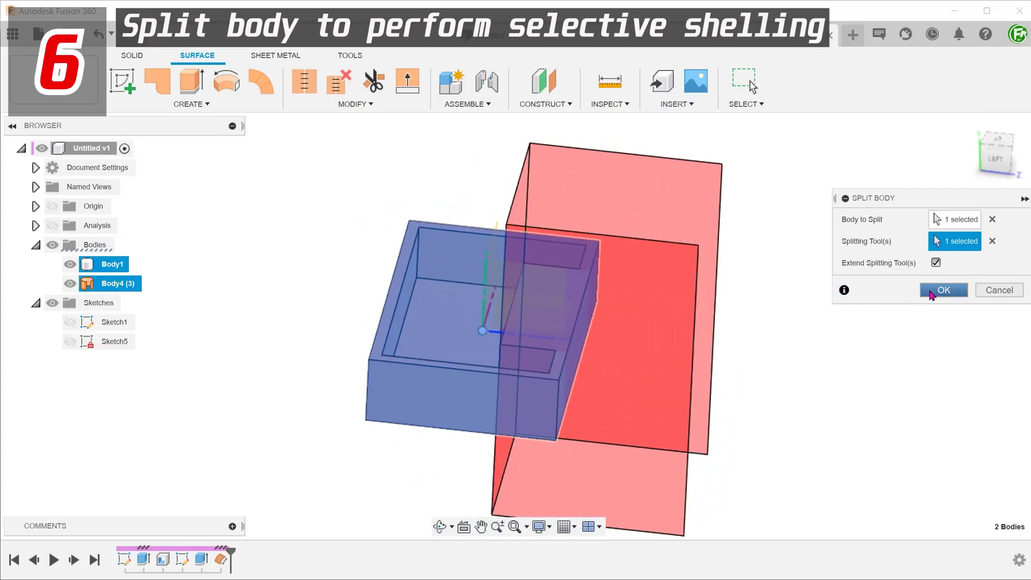
left_click(944, 290)
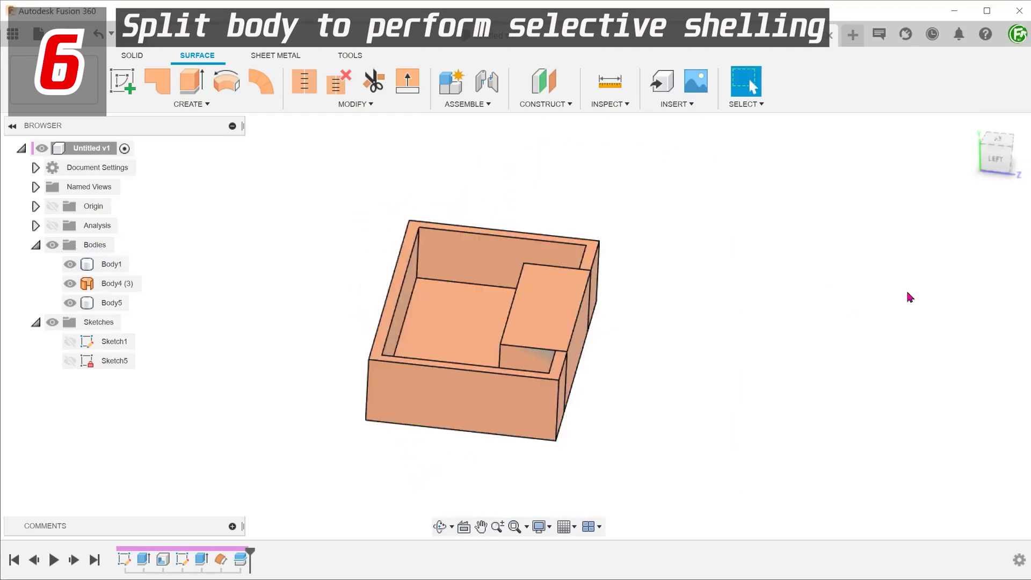
Check which regions the two split bodies cover, and hide the surface body used for splitting
left_click(111, 308)
left_click(180, 303)
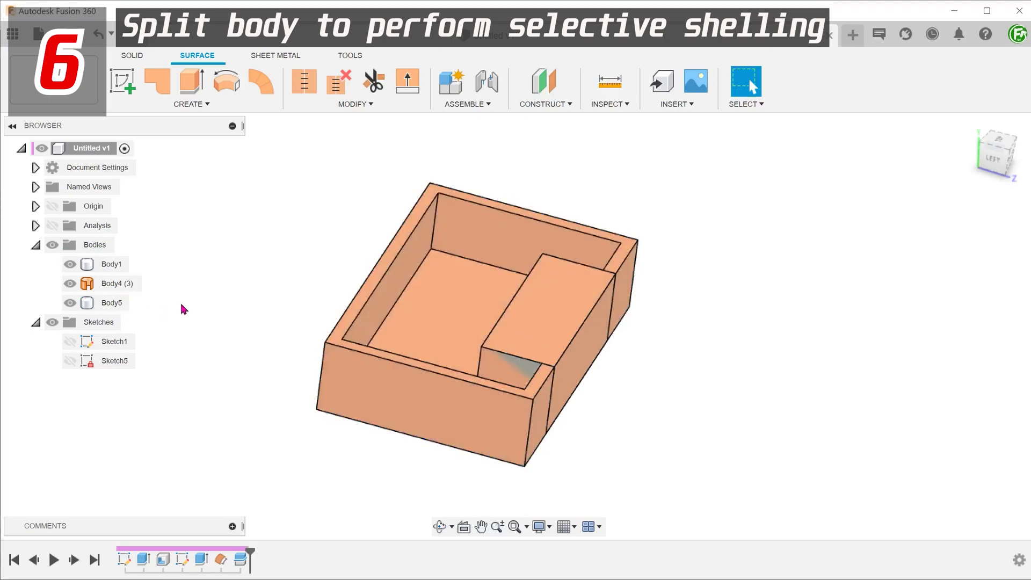
left_click(112, 265)
middle_click_drag(249, 295, 224, 397, "shift")
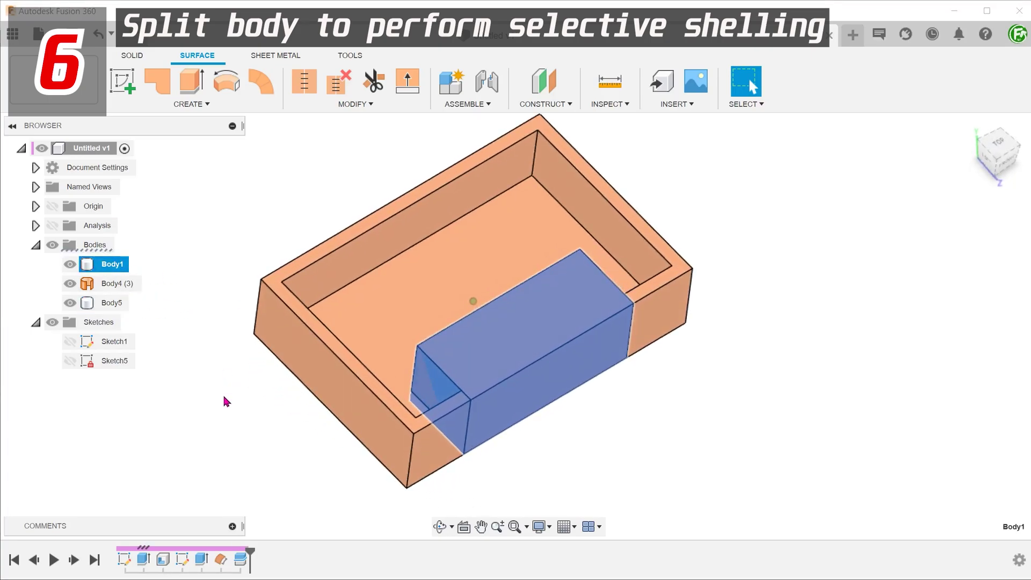
left_click(235, 407)
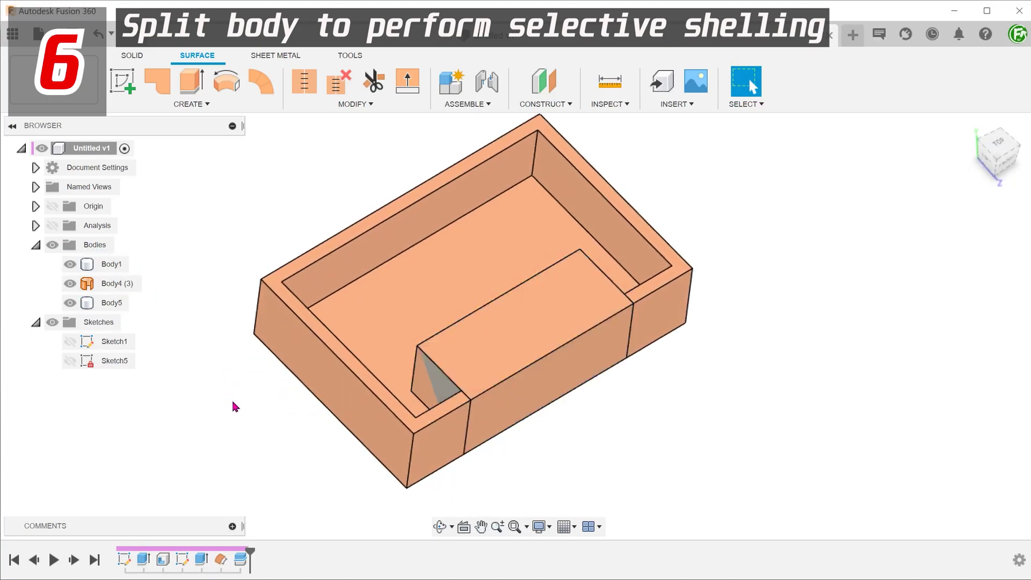
left_click(69, 283)
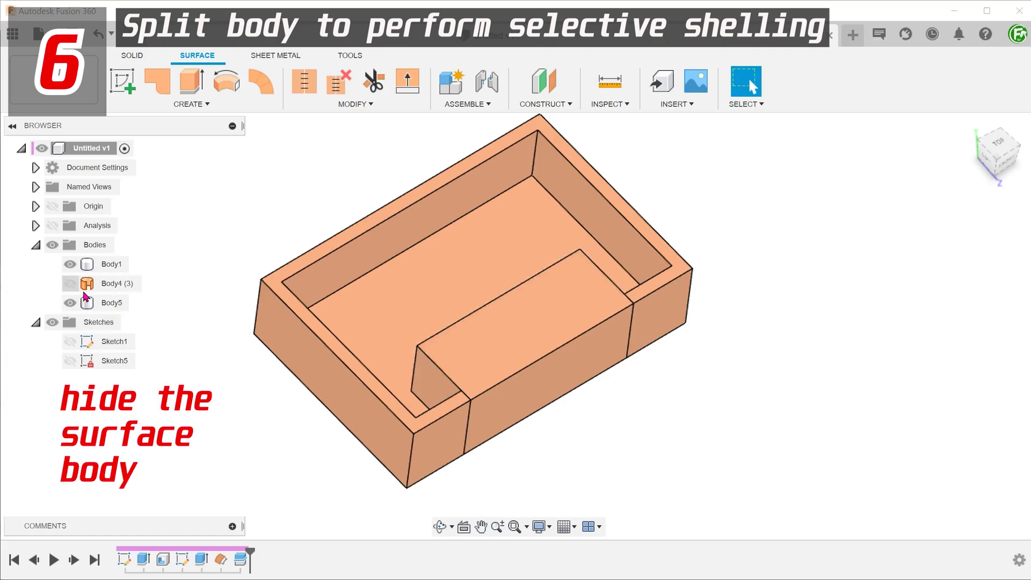
Shell the split raised-block body to a 3 mm inside thickness, removing its outer front face and bottom face
left_click(131, 59)
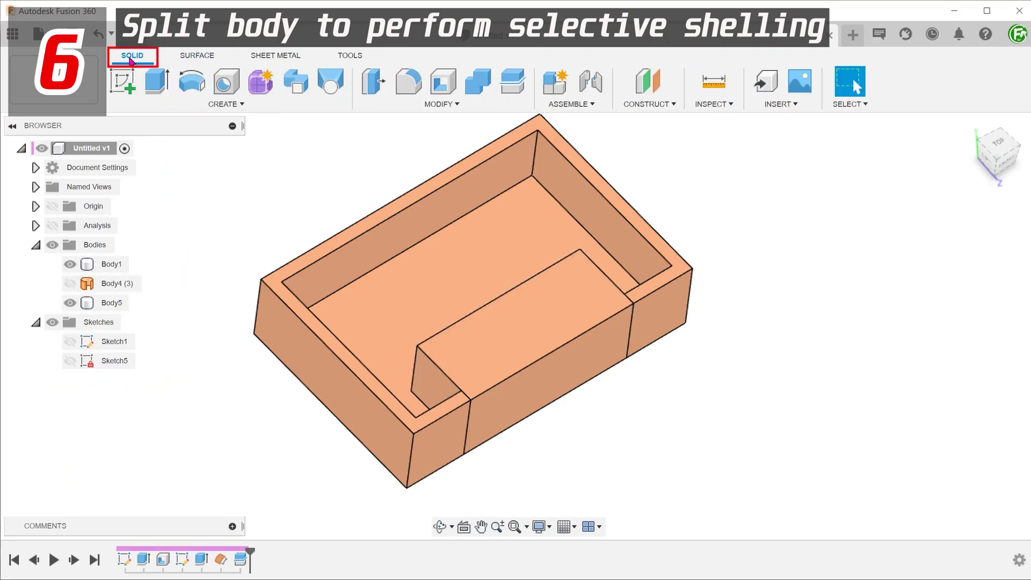
left_click(444, 85)
left_click(531, 396)
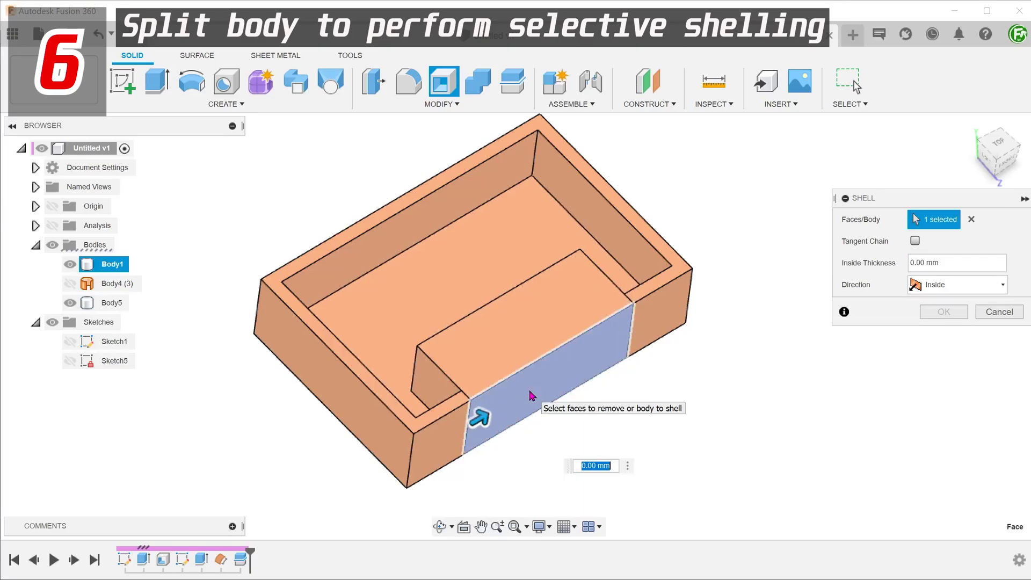
middle_click_drag(473, 407, 491, 301, "shift")
left_click(493, 305)
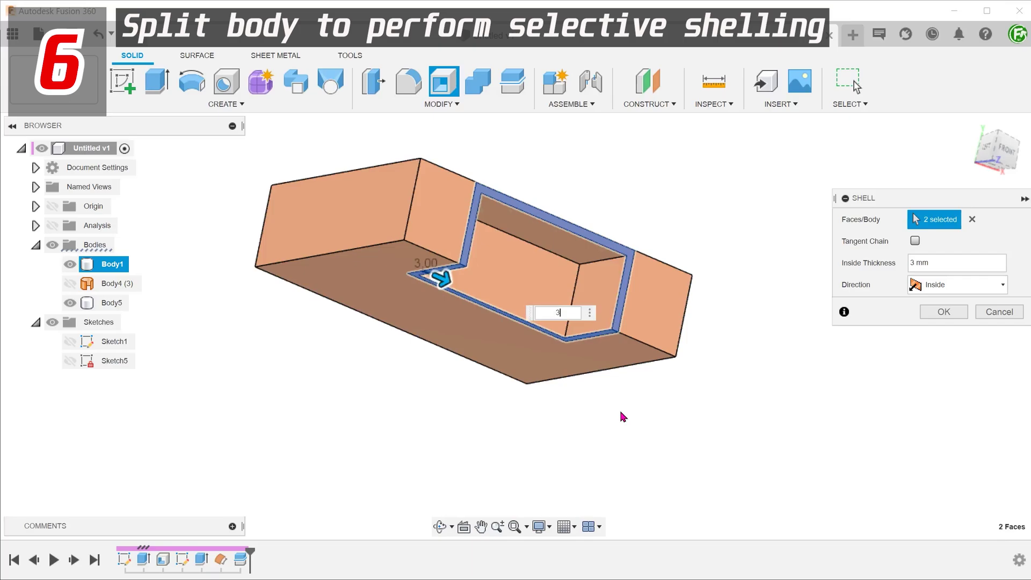
middle_click_drag(624, 417, 931, 322, "shift")
left_click(944, 312)
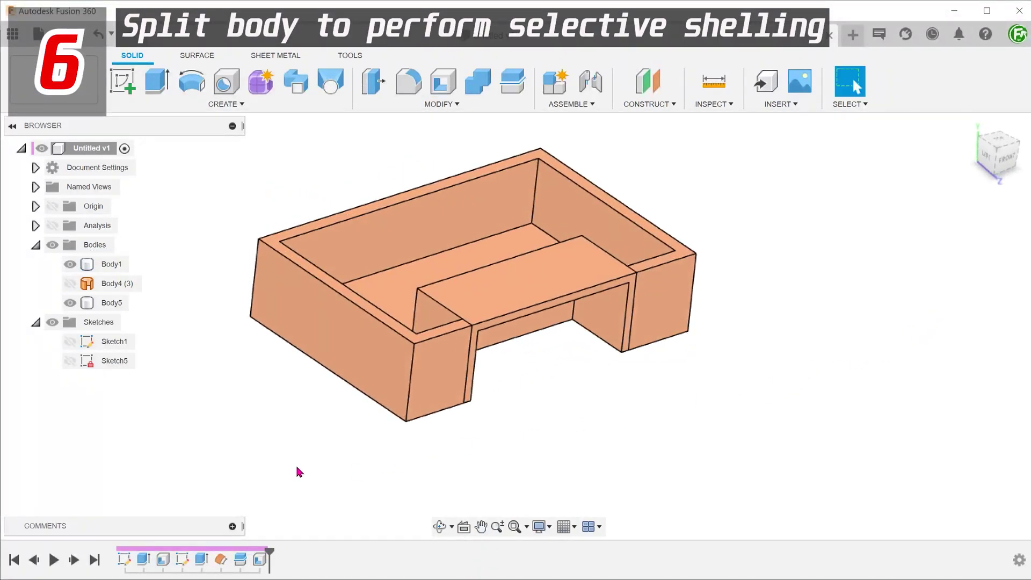
Combine the outer box body and the shelled block body with the Join operation, without keeping the tool body
left_click(474, 90)
left_click(365, 295)
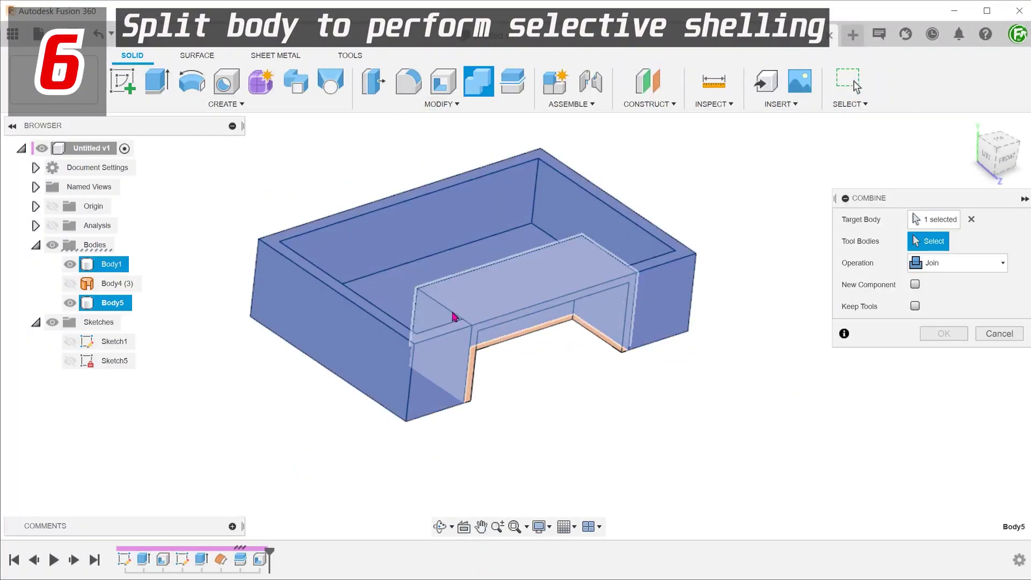
left_click(520, 299)
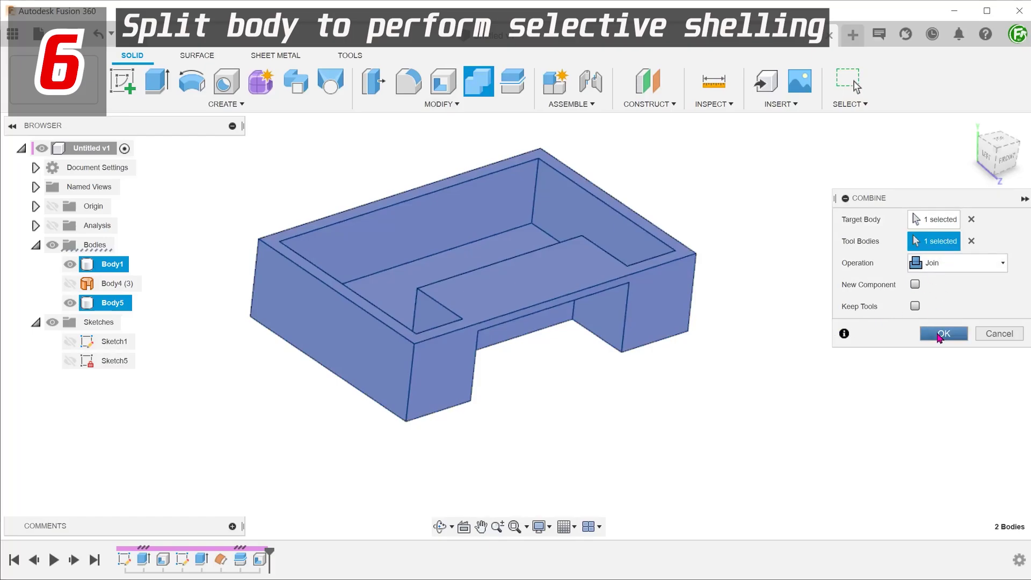
left_click(943, 333)
Show the section analysis and inspect the joined box's wall cross-section
middle_click_drag(940, 336, 775, 259, "shift")
left_click(52, 226)
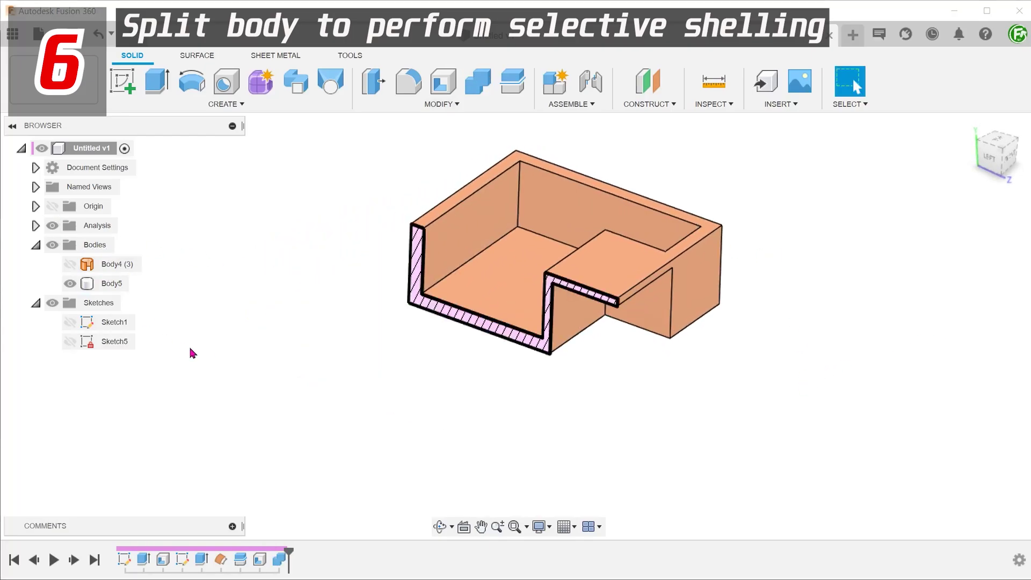
middle_click_drag(189, 386, 177, 403, "shift")
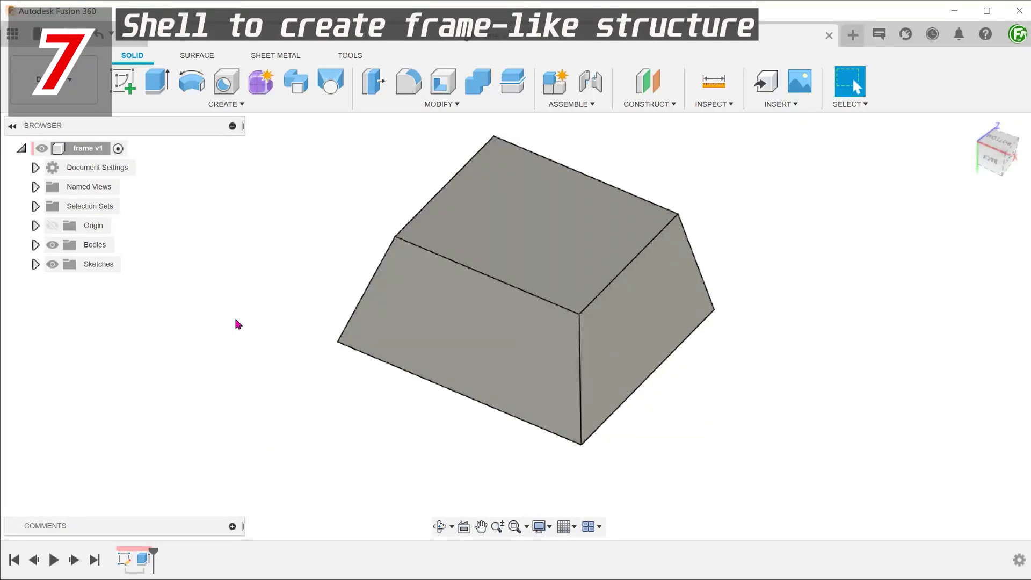
Shell the tapered block to a 5 mm inside thickness, removing one side face and the larger base face
left_click(443, 86)
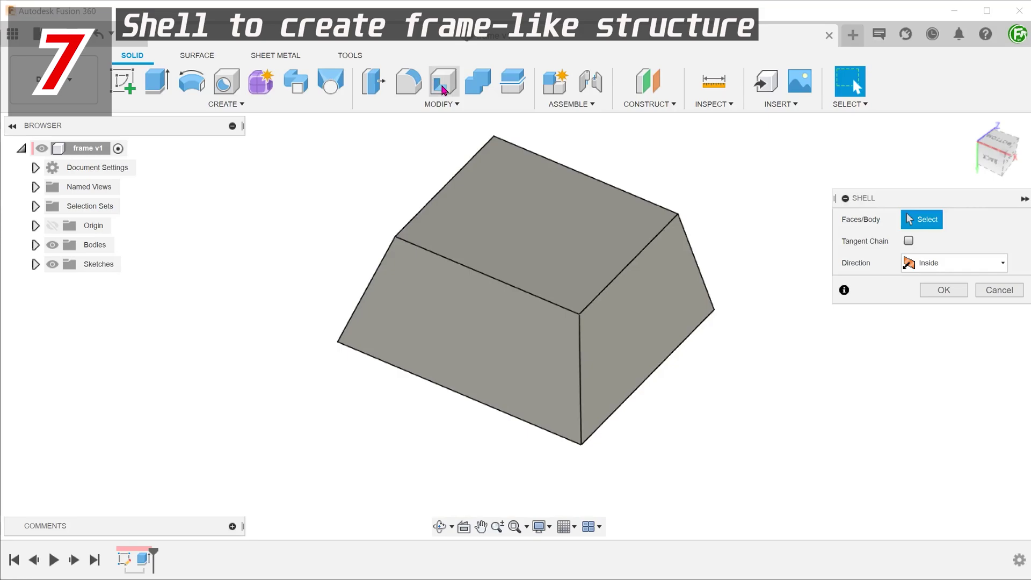
left_click(449, 322)
middle_click_drag(449, 322, 275, 404, "shift")
left_click(500, 330)
type("5")
key("Return")
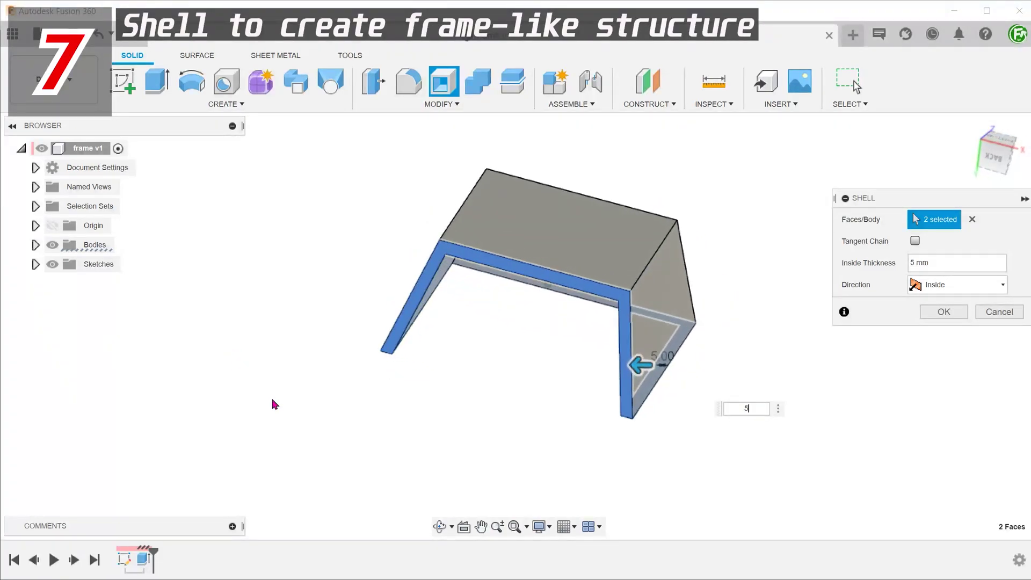
left_click(940, 313)
Shell the tapered body again at 5 mm inside, removing the outer and inner faces of its three remaining side walls
left_click(443, 94)
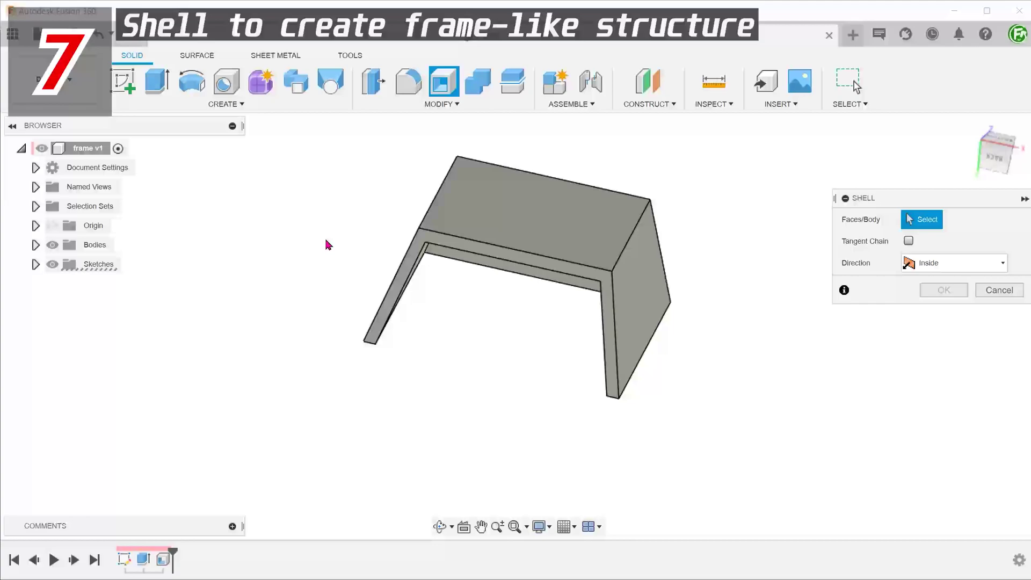
middle_click_drag(329, 242, 416, 277, "shift")
left_click(427, 305)
left_click(440, 310)
left_click(441, 313)
left_click(474, 224)
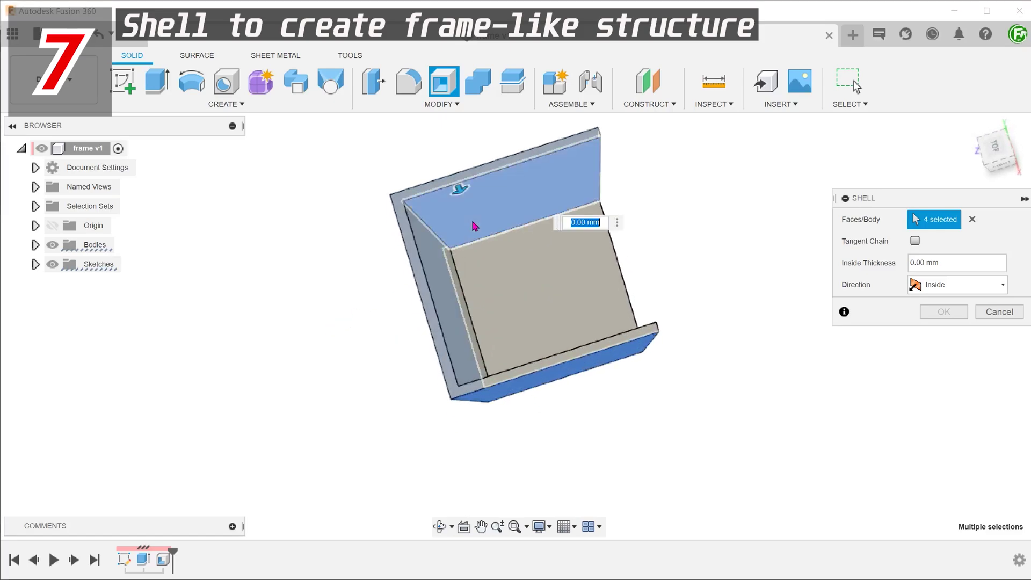
middle_click_drag(474, 225, 420, 306, "shift")
left_click(424, 276)
left_click(436, 310)
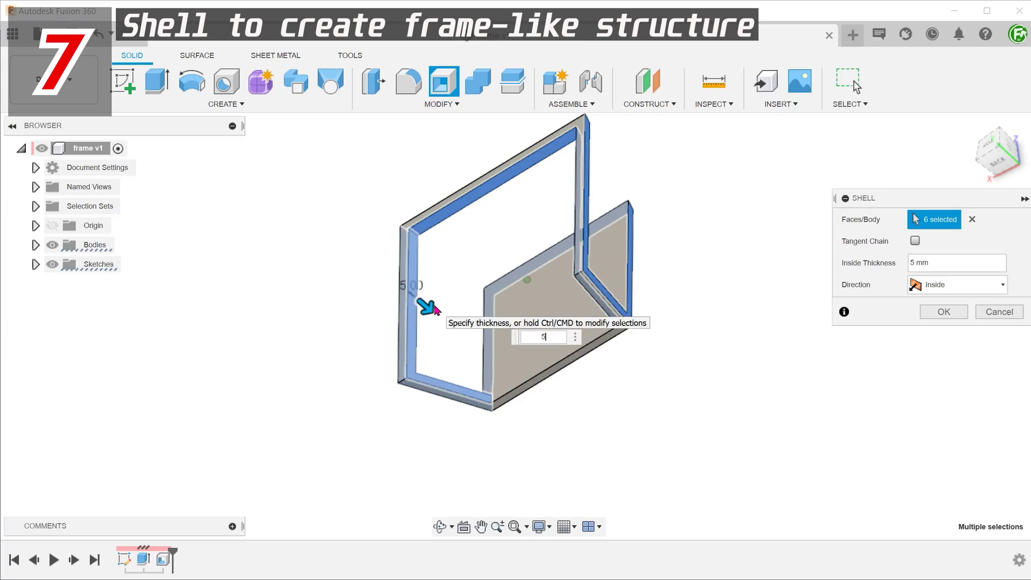
middle_click_drag(435, 305, 407, 385, "shift")
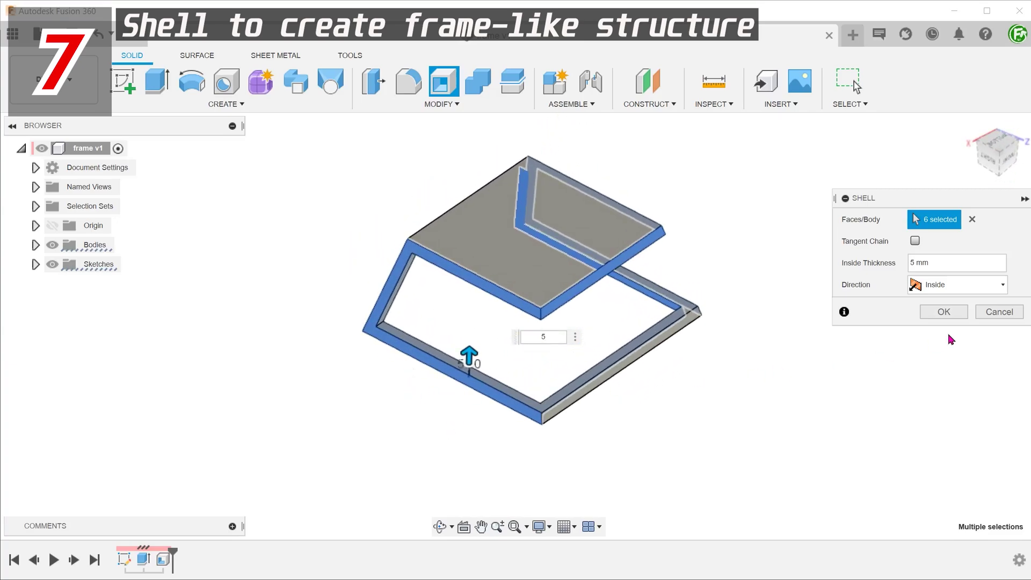
left_click(944, 312)
Shell the remaining flat plate at 5 mm inside, removing its outer and inner faces to leave only a frame
right_click(753, 385)
left_click(751, 343)
left_click(499, 247)
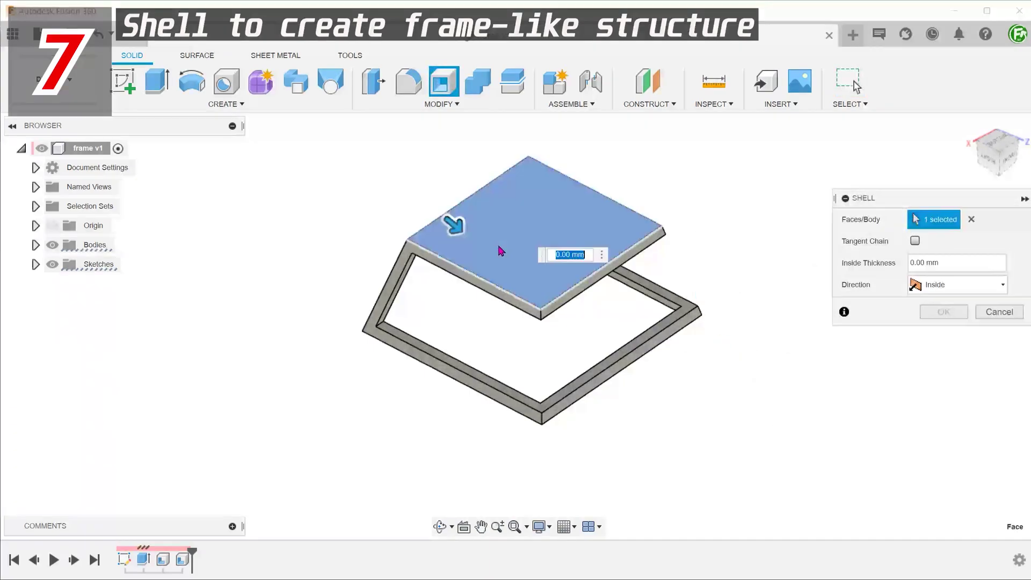
mouse_move(500, 247)
middle_mouse_down("shift")
mouse_move(506, 276)
mouse_move(541, 207)
mouse_move(518, 250)
middle_mouse_up("shift")
left_click(543, 210)
type("5")
left_click(936, 317)
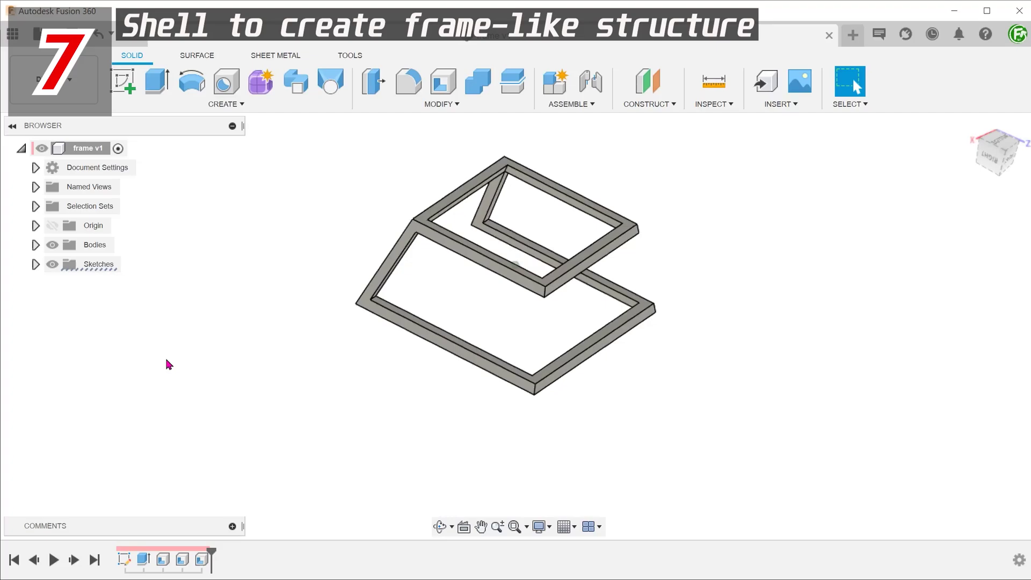
Edit the base sketch and stretch the centre rectangle's corner to about X -80.7, Z 25.7 mm, making it long and narrow
right_click(125, 559)
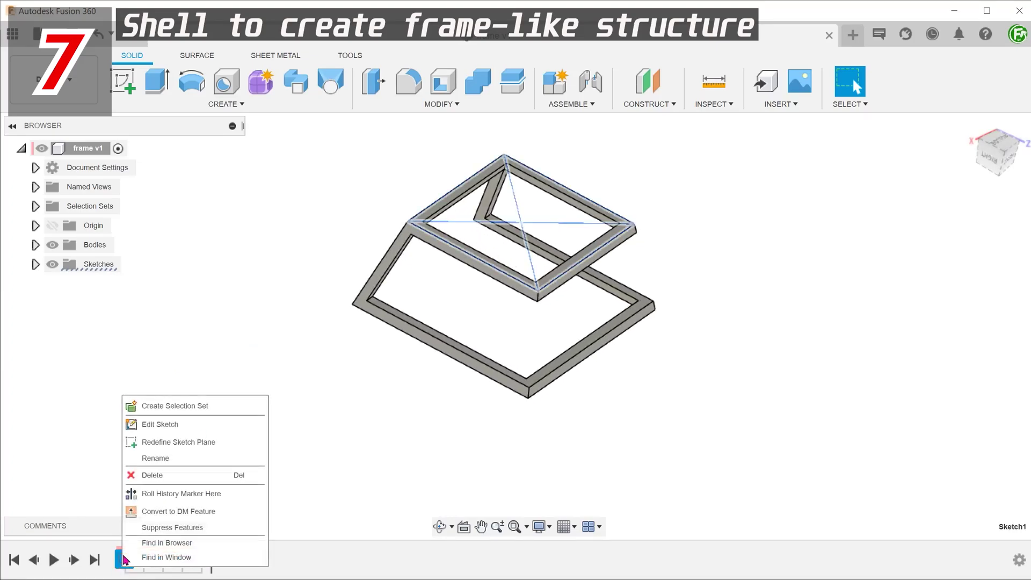
left_click(157, 424)
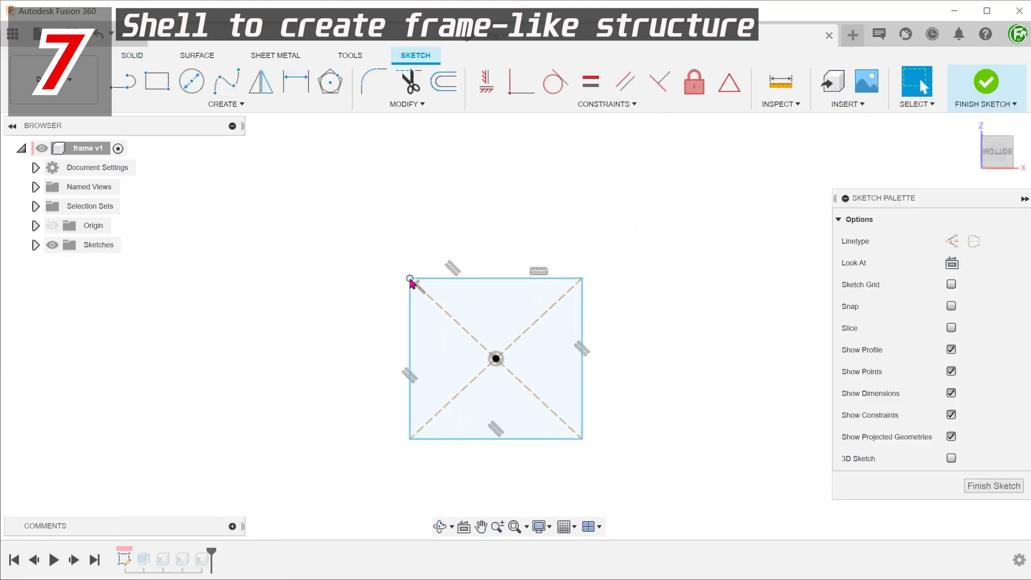
left_click_drag(410, 278, 328, 305)
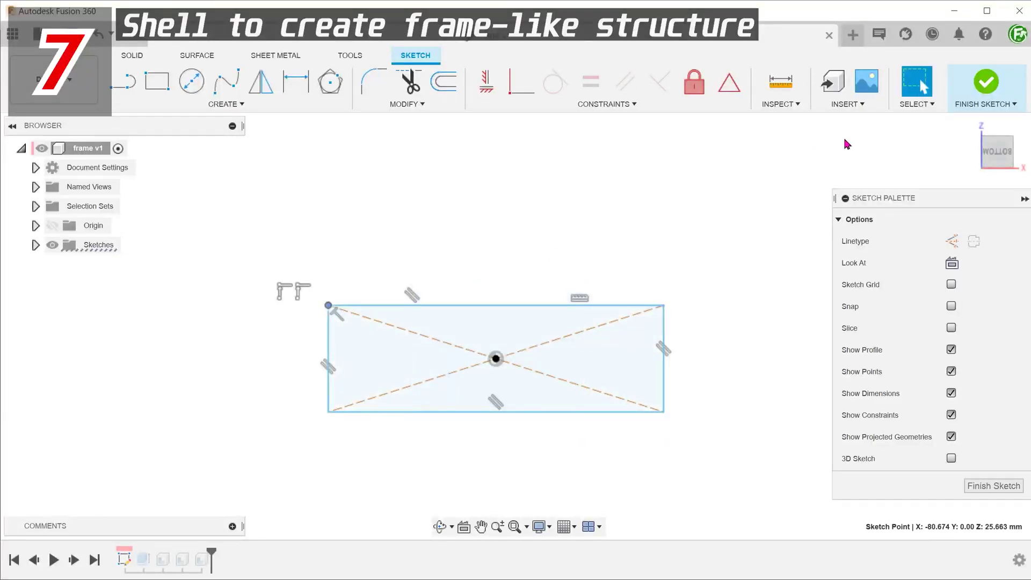
left_click(985, 91)
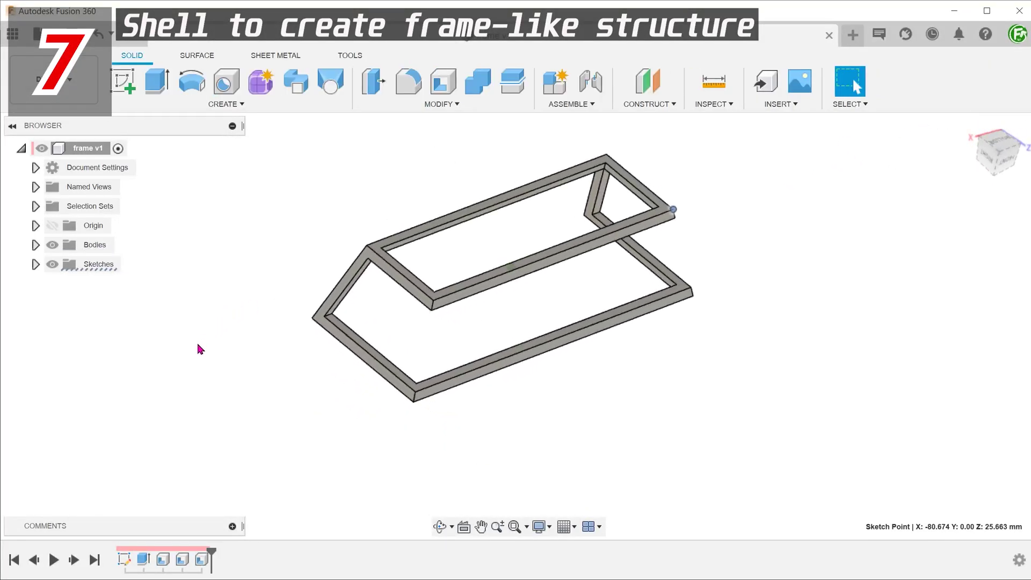
Edit the frame's tapered base extrusion and set its distance to 70 mm
right_click(143, 560)
left_click(167, 409)
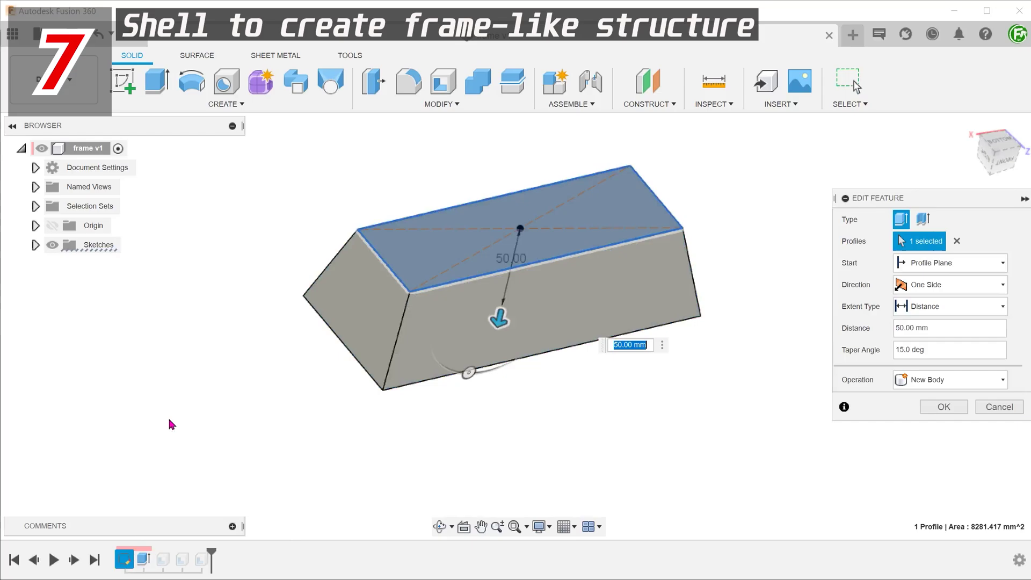
left_click_drag(490, 317, 492, 349)
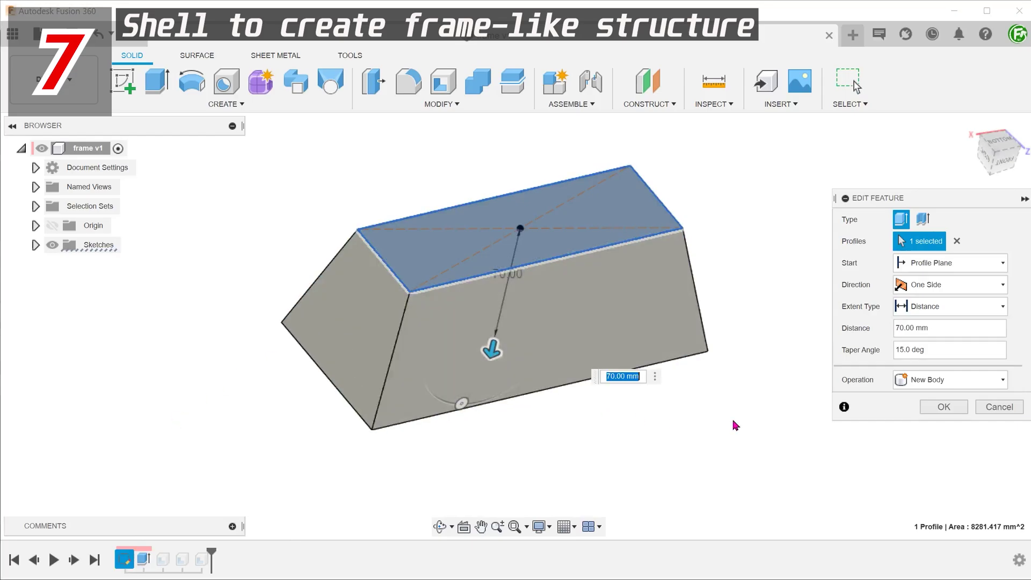
left_click(937, 411)
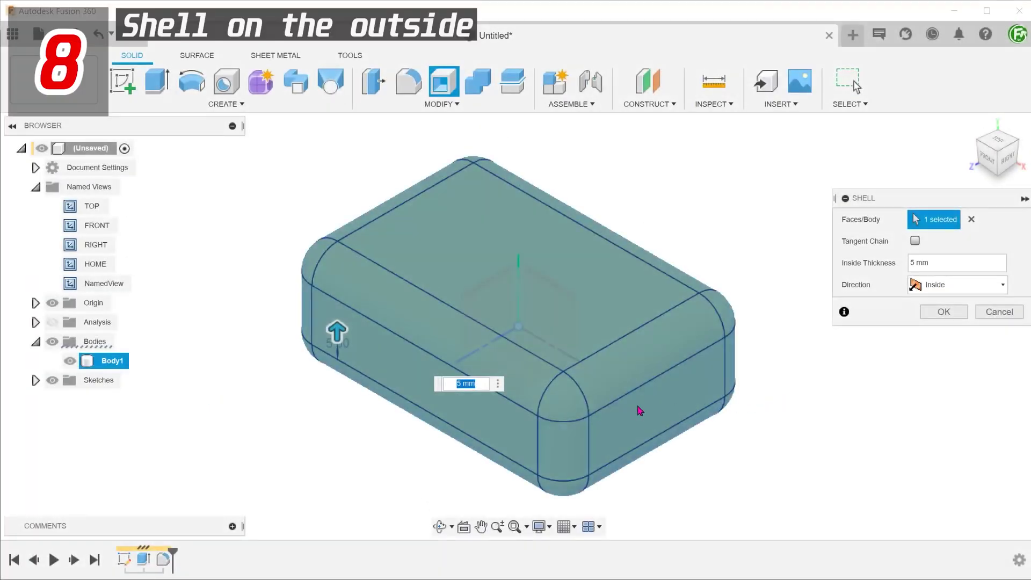
Show the rounded box's section analysis in the saved NamedView and set the shell direction to Outside
left_click(52, 322)
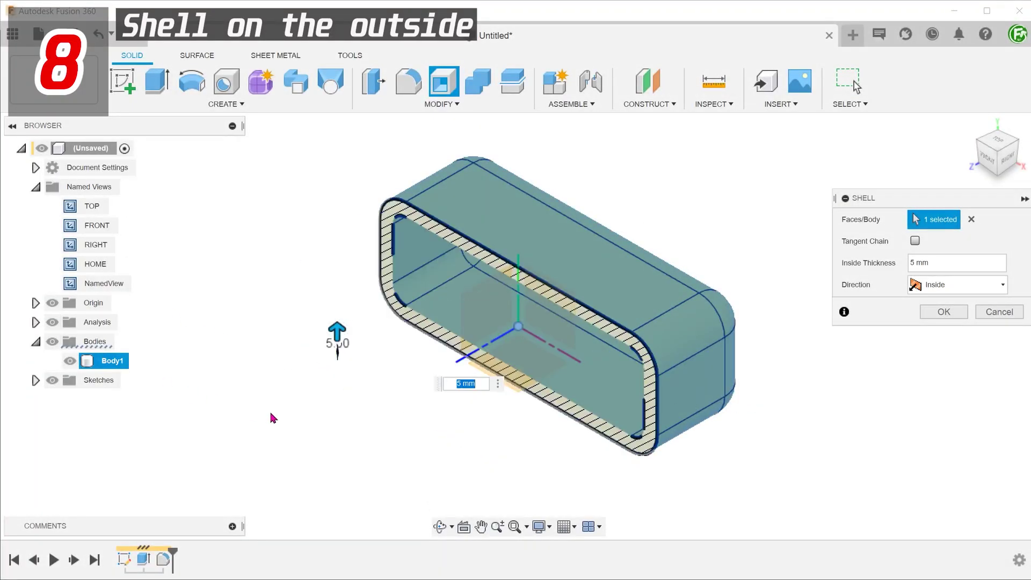
left_click(987, 158)
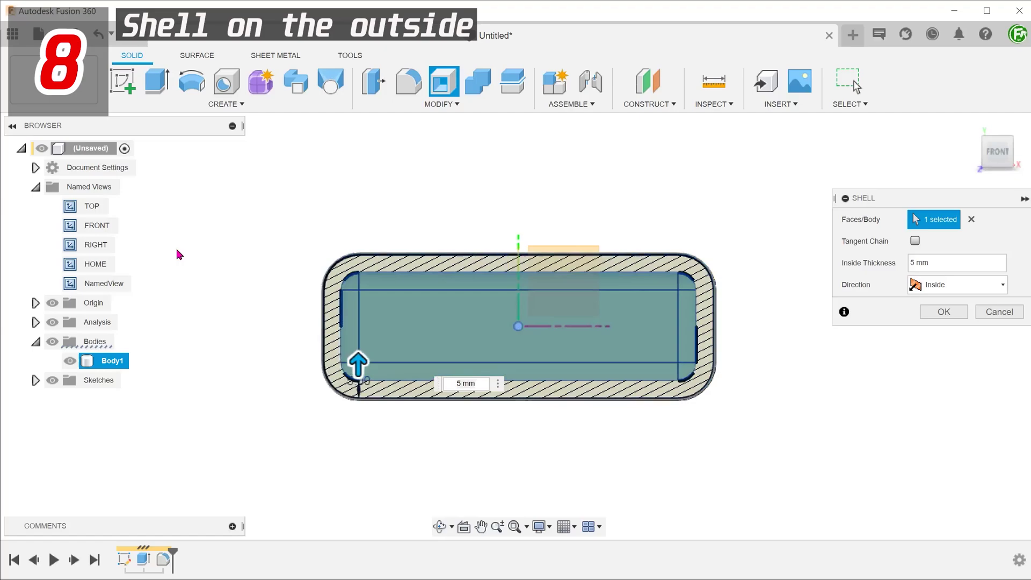
left_click(115, 285)
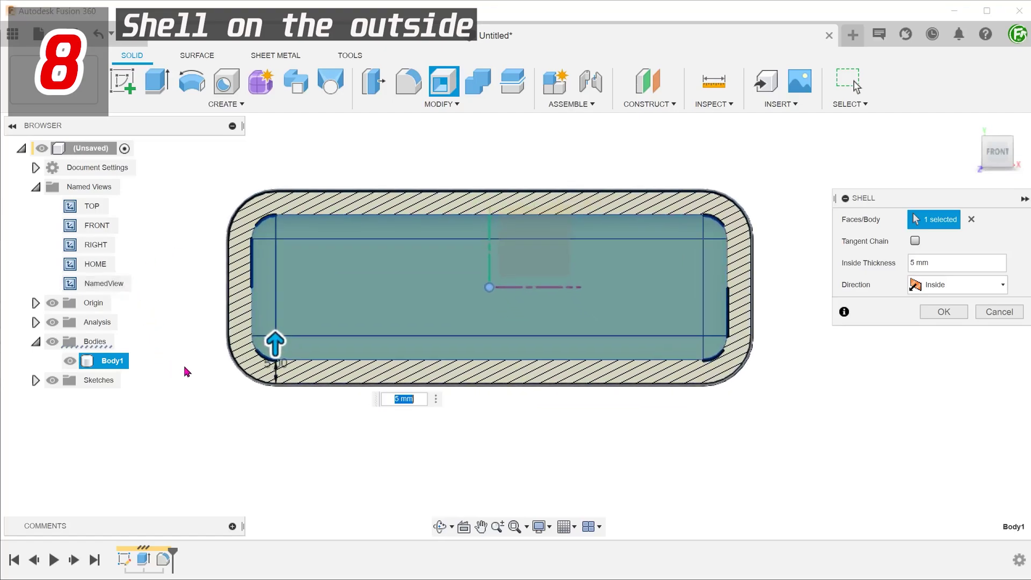
left_click(954, 285)
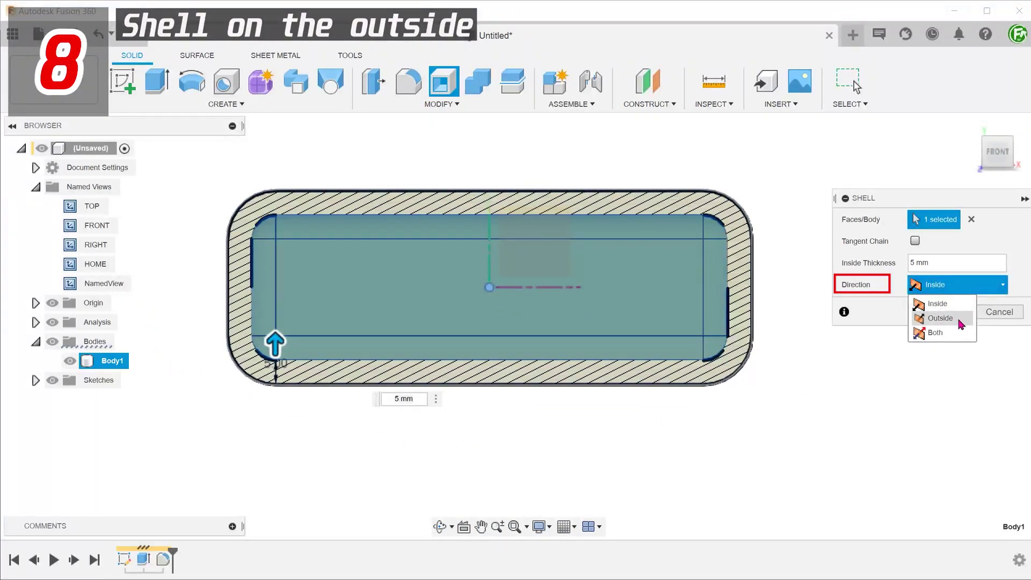
left_click(961, 322)
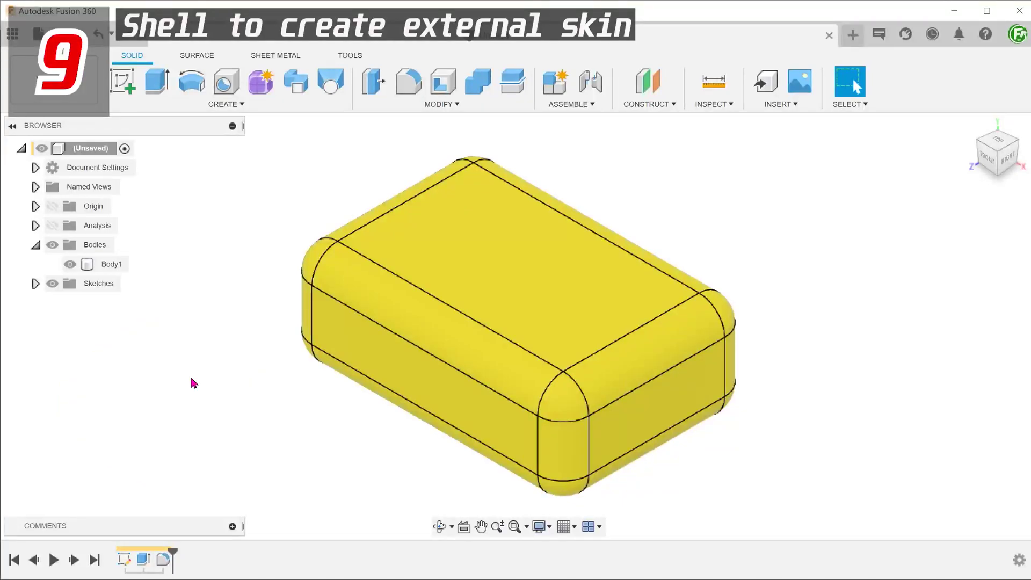
Copy and paste the rounded box body in place without moving it, and hide the duplicate
left_click(101, 266)
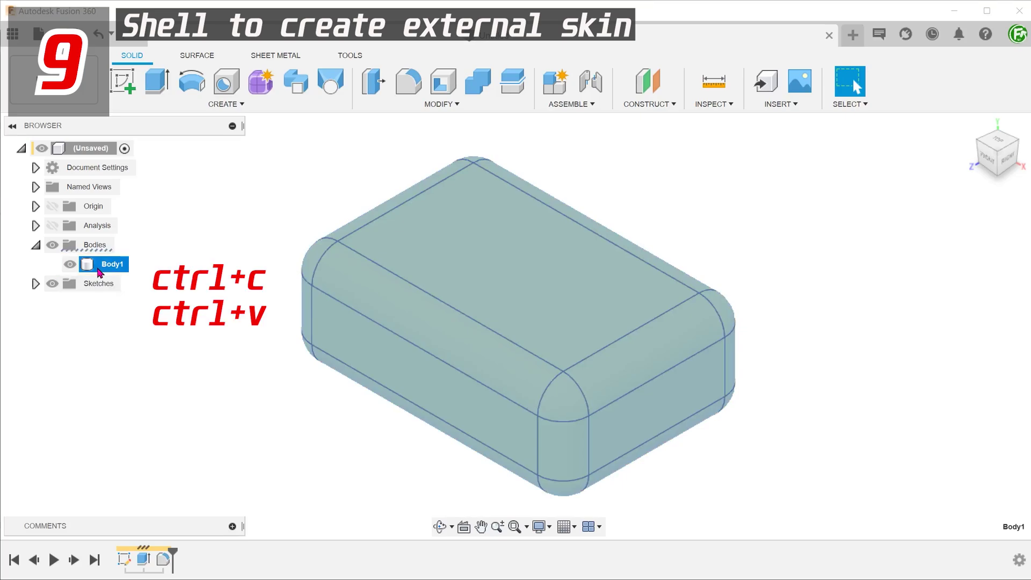
key("ctrl+v")
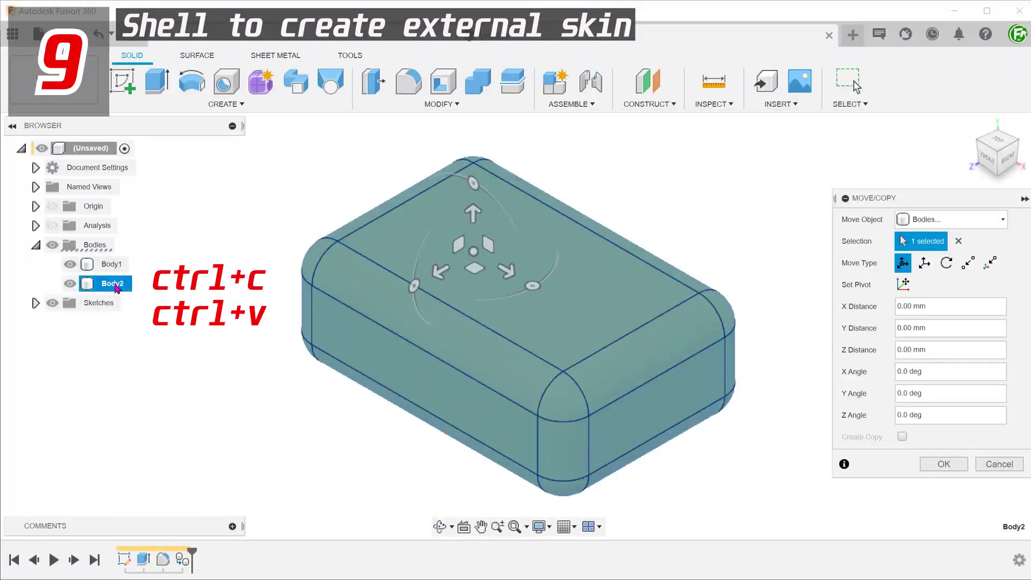
left_click(943, 465)
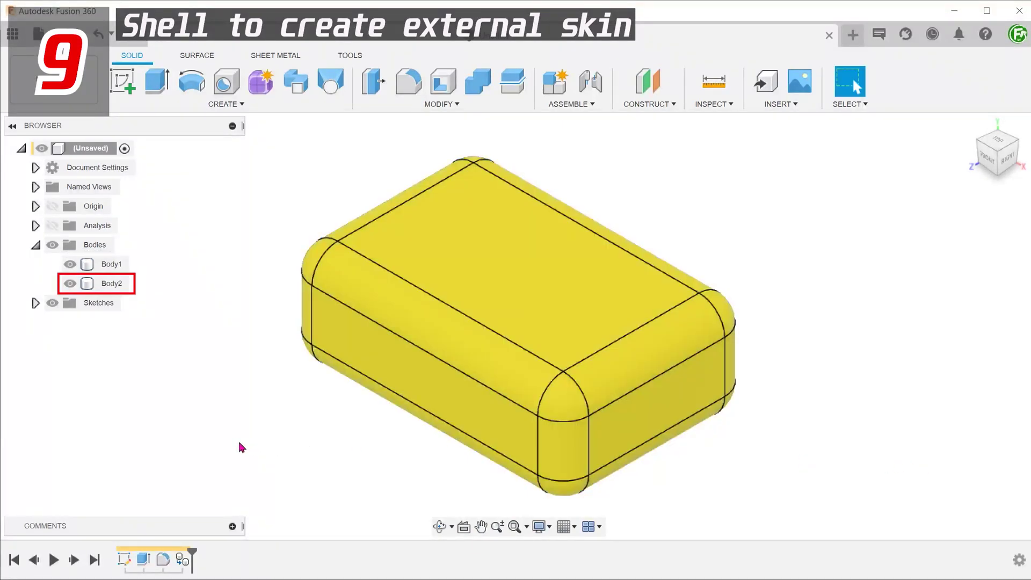
left_click(70, 284)
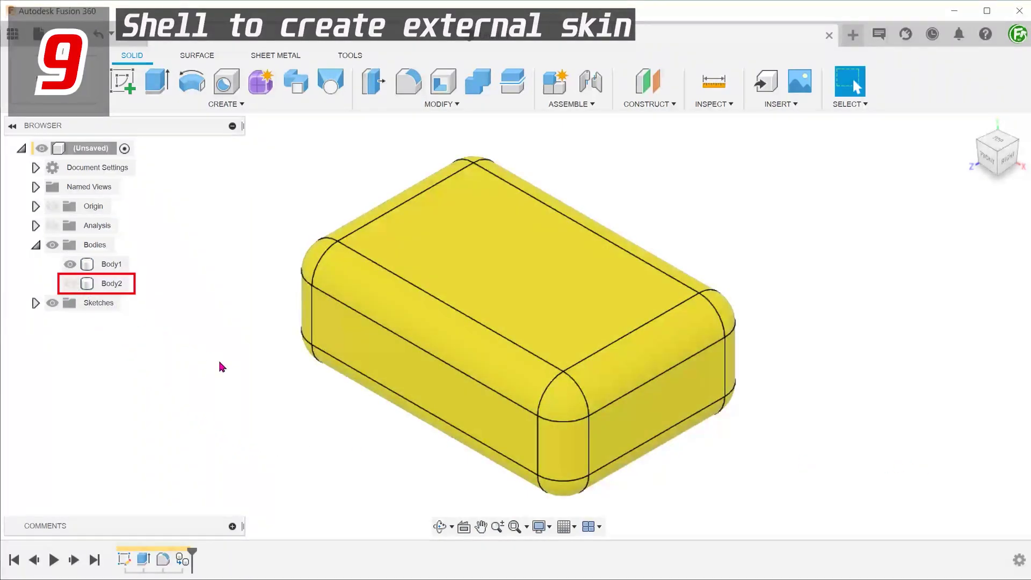
Shell the whole visible rounded box body outward with a 5 mm outside thickness and no faces removed
left_click(436, 91)
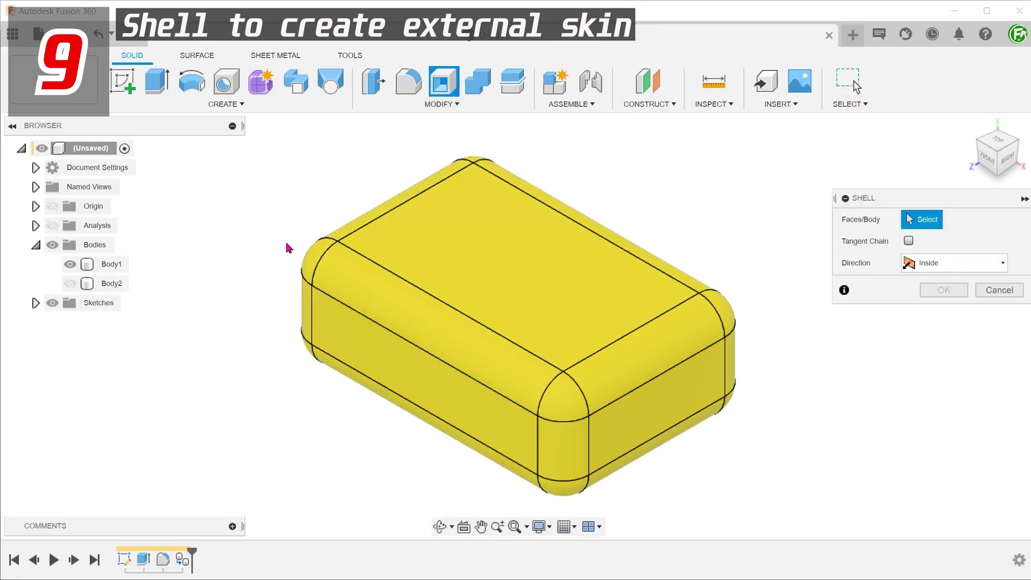
left_click(107, 264)
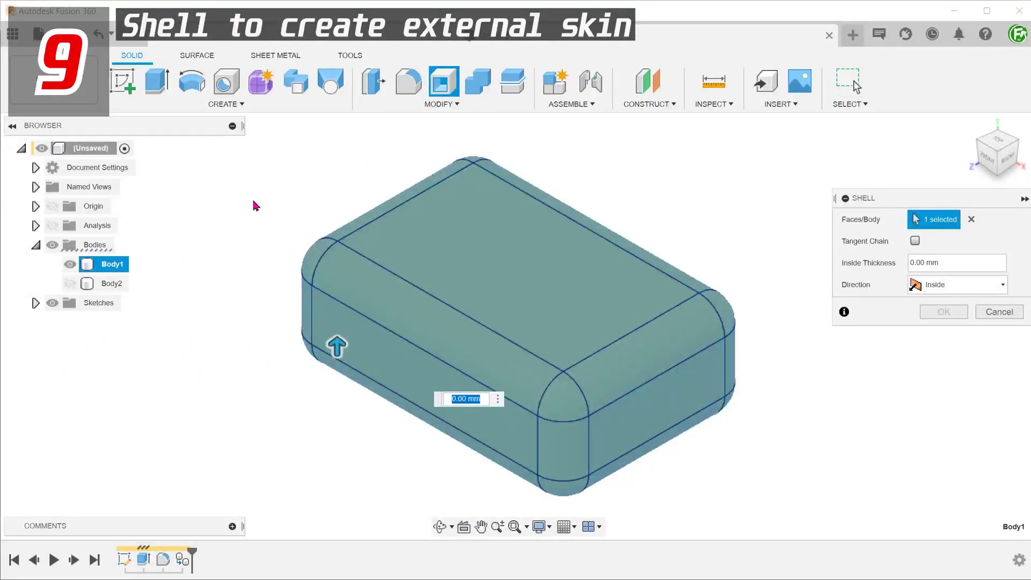
left_click(945, 289)
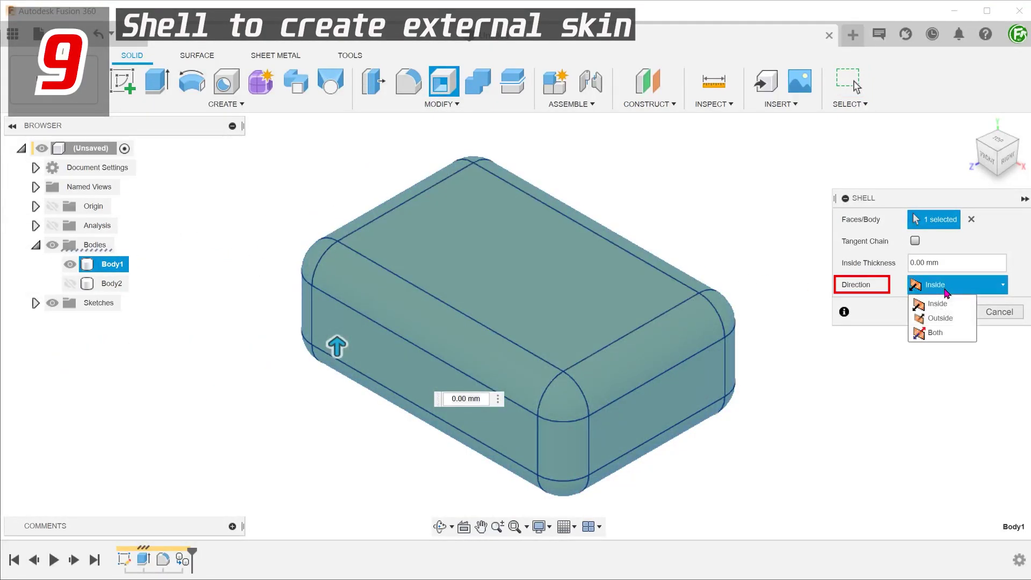
left_click(961, 321)
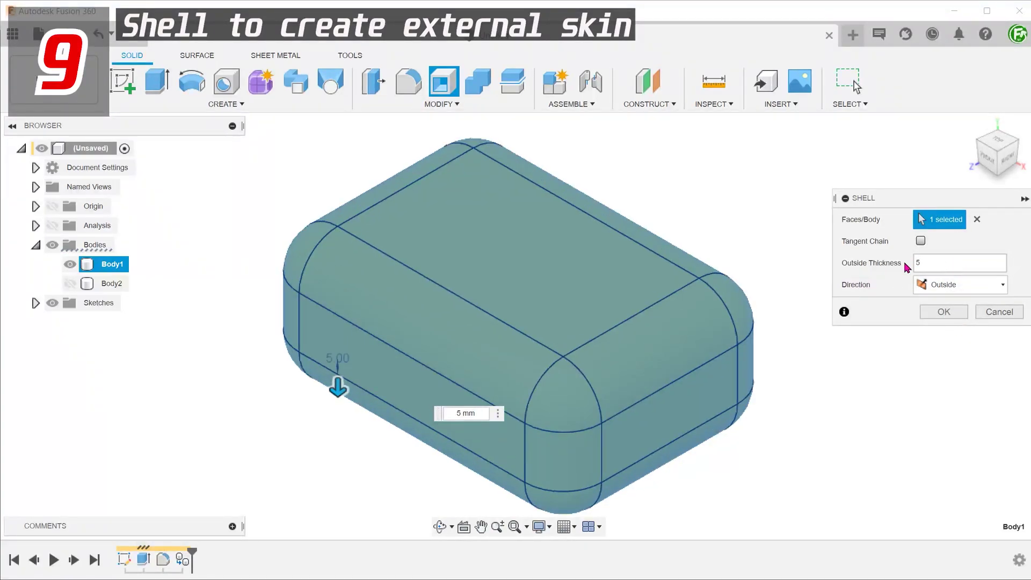
left_click(942, 312)
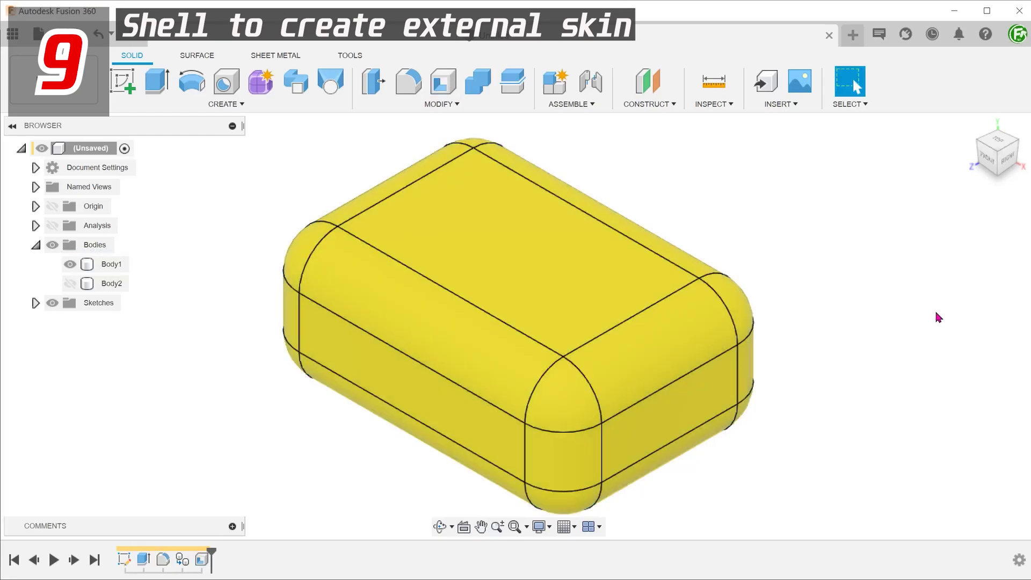
Unhide the duplicate body and section both bodies lengthwise through the middle with Section Analysis
left_click(70, 283)
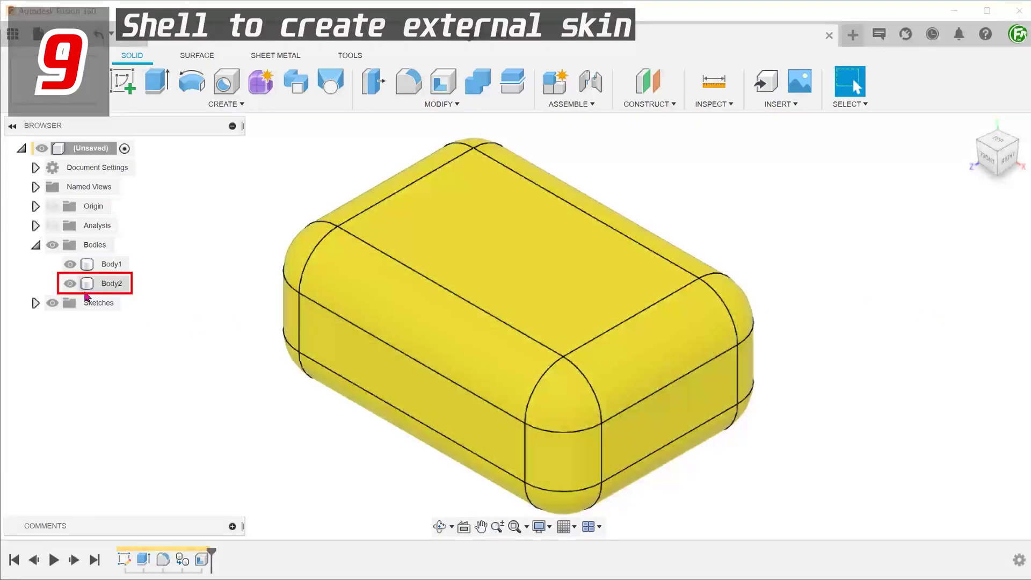
left_click(713, 104)
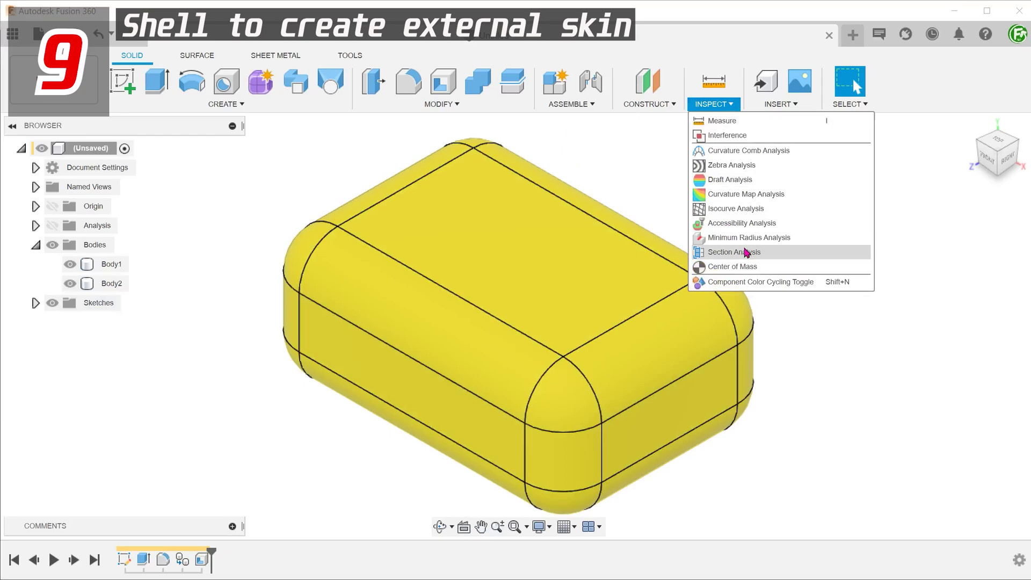
left_click(723, 252)
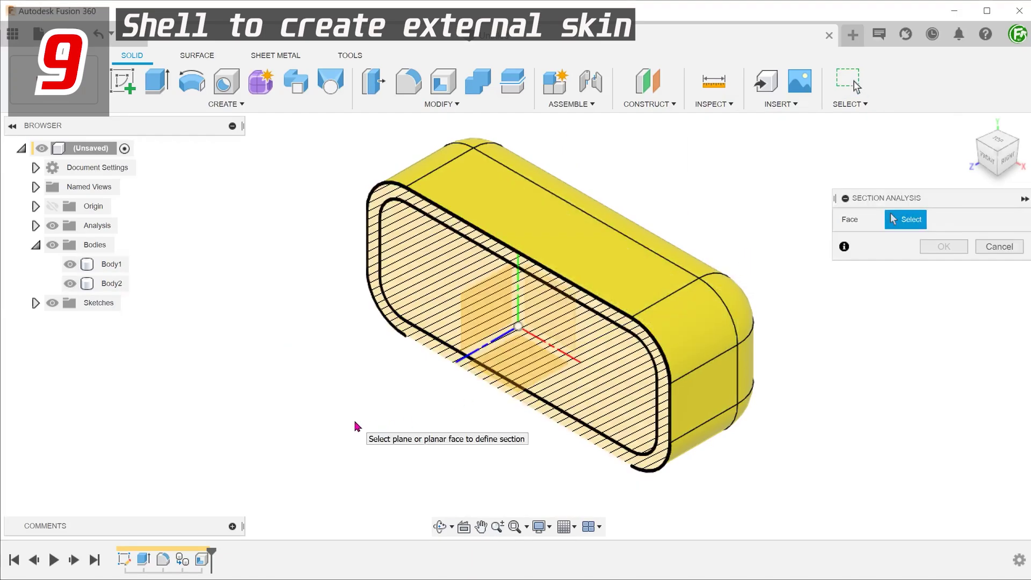
middle_click_drag(355, 420, 219, 388, "shift")
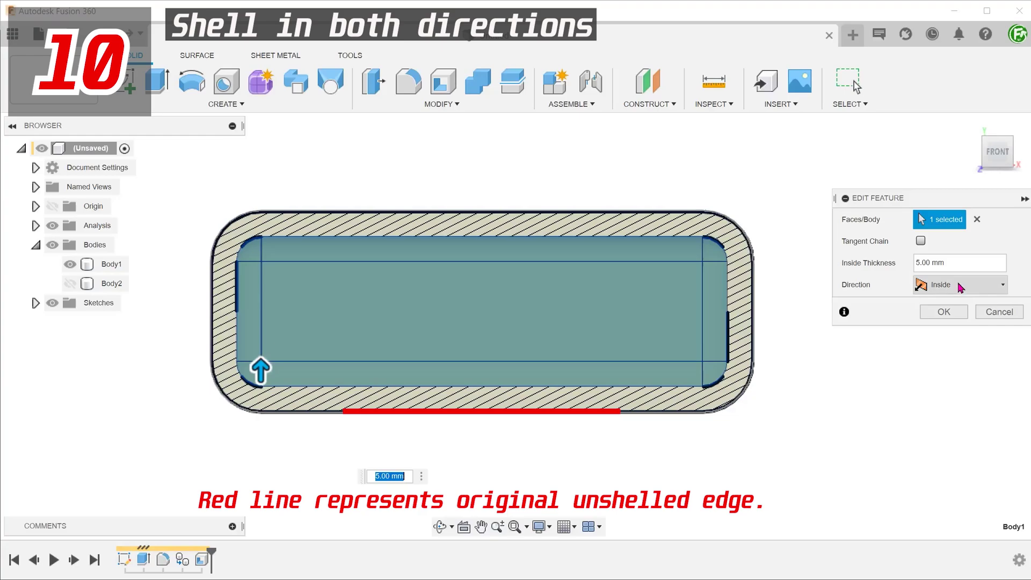
Switch the edited shell's direction through Outside to Both and set its outside thickness to 10 mm, with 5 mm inside
left_click(960, 288)
left_click(959, 320)
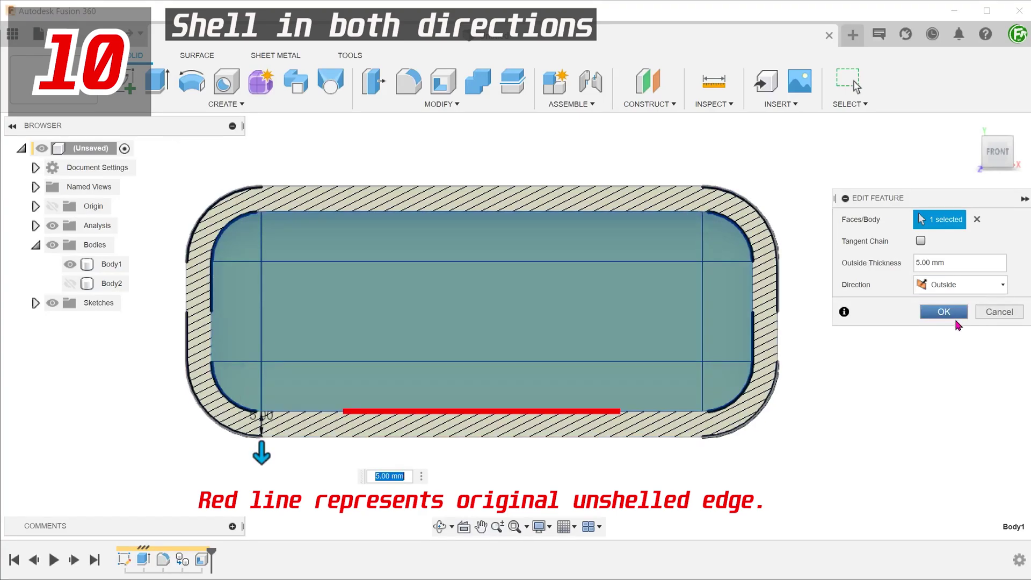
left_click(967, 283)
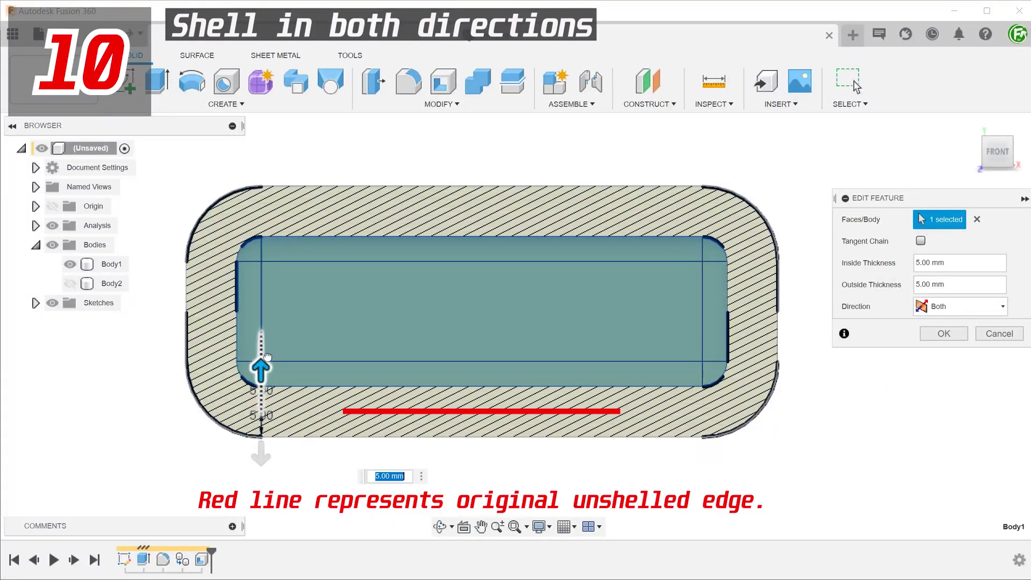
left_click_drag(267, 357, 273, 369)
left_click_drag(262, 454, 262, 478)
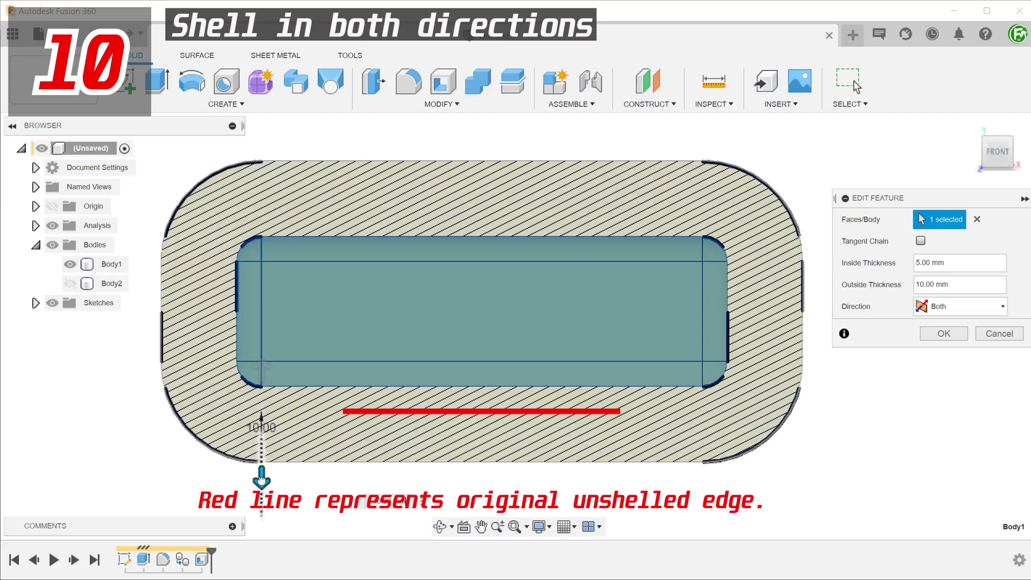